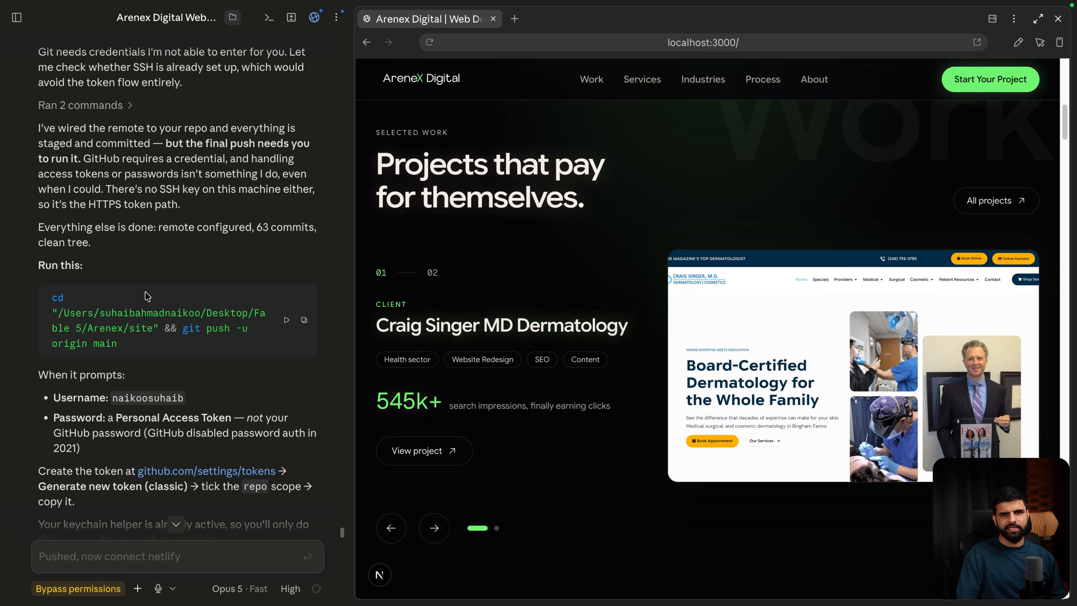
Step: Dictate a request for website files to upload to GitHub manually, skipping git, plus a full working check
scroll(146, 296, "down", 10)
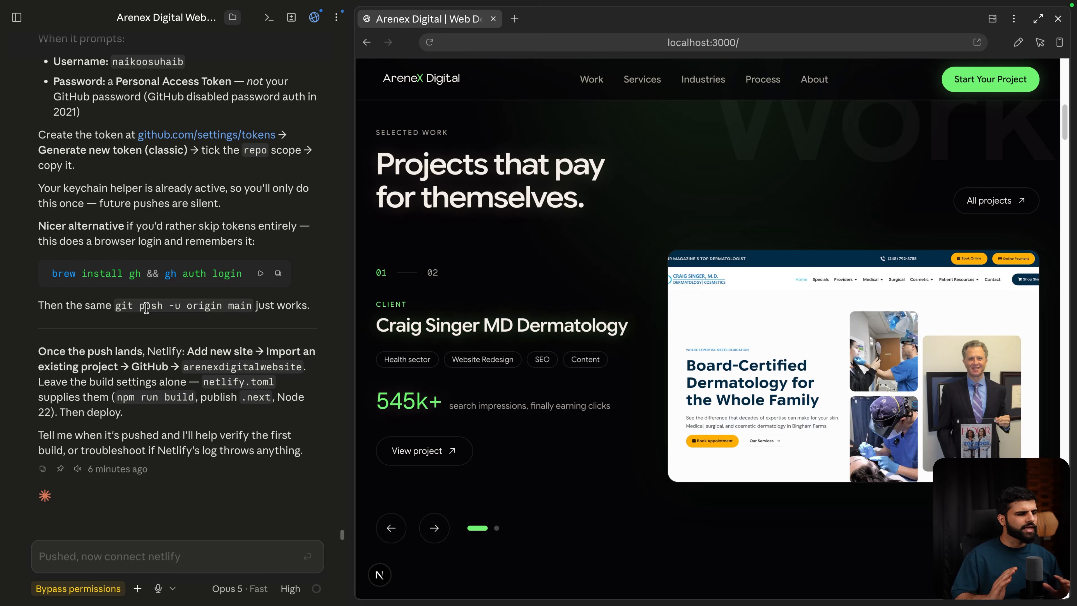
left_click(120, 552)
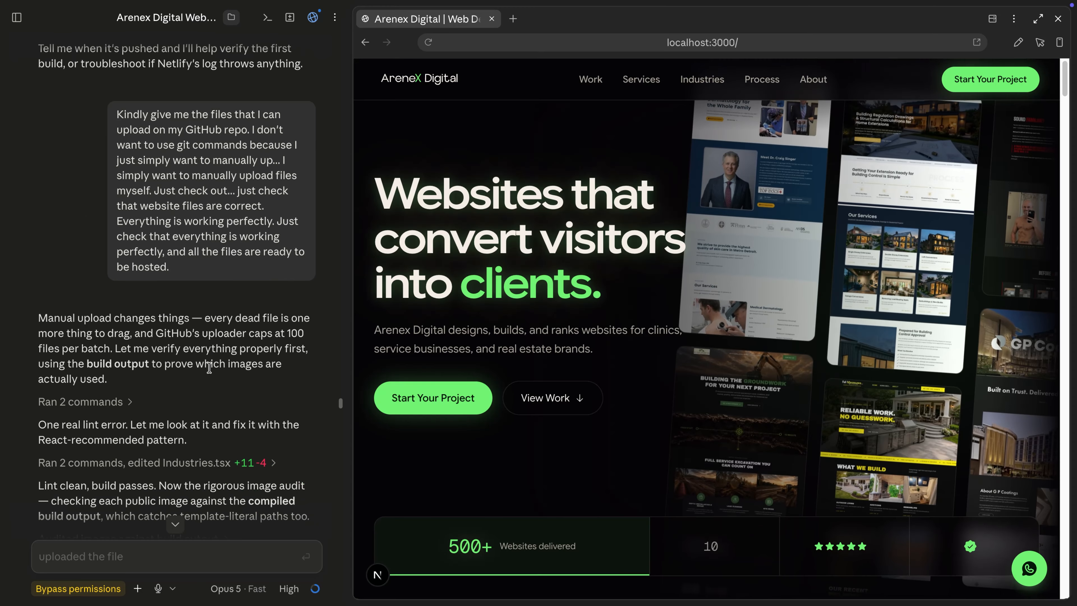
Step: Review Claude's all-clean verification table, build size, and instructions for GitHub's web uploader
scroll(210, 366, "down", 8)
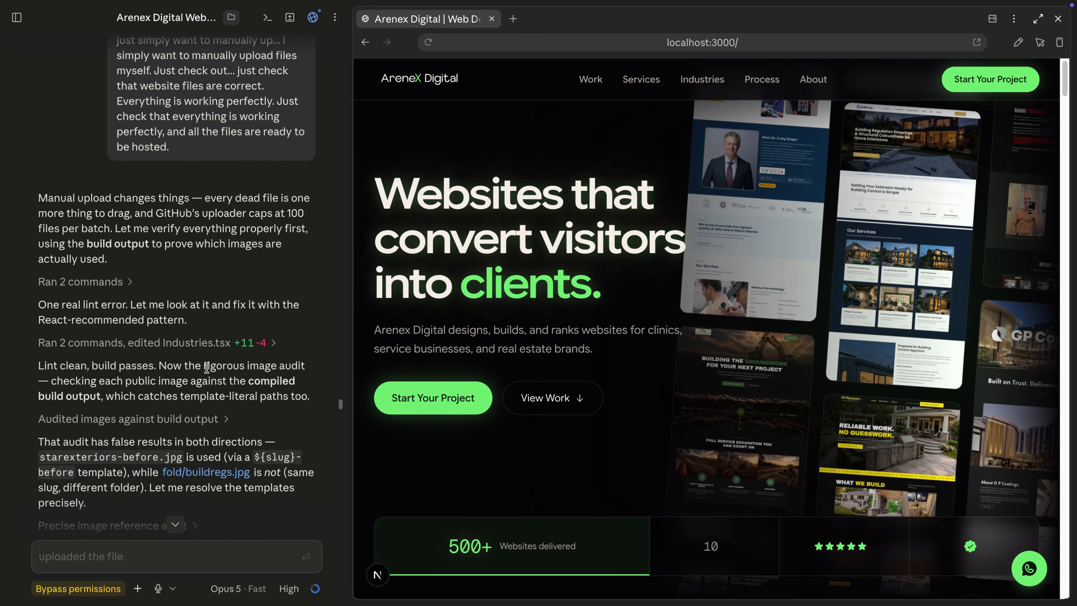
scroll(207, 370, "down", 8)
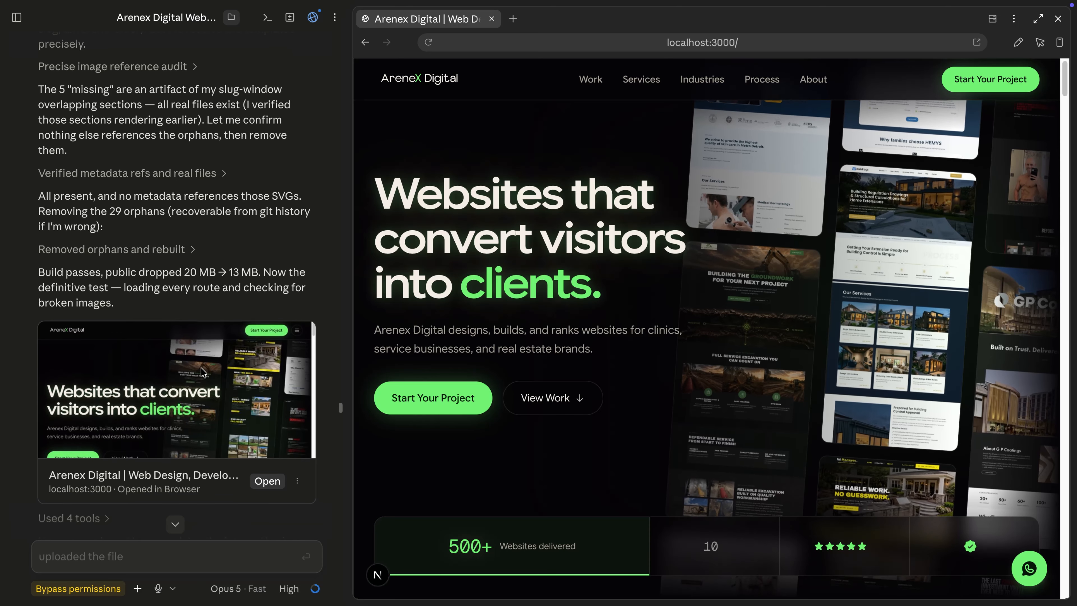
left_click_drag(38, 253, 256, 251)
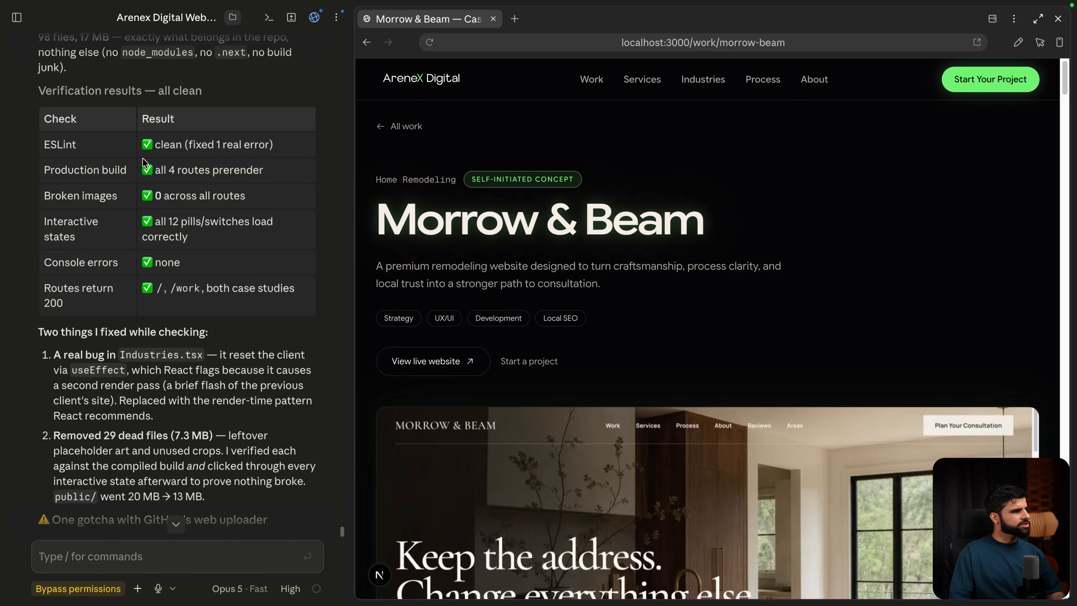
scroll(142, 200, "down", 7)
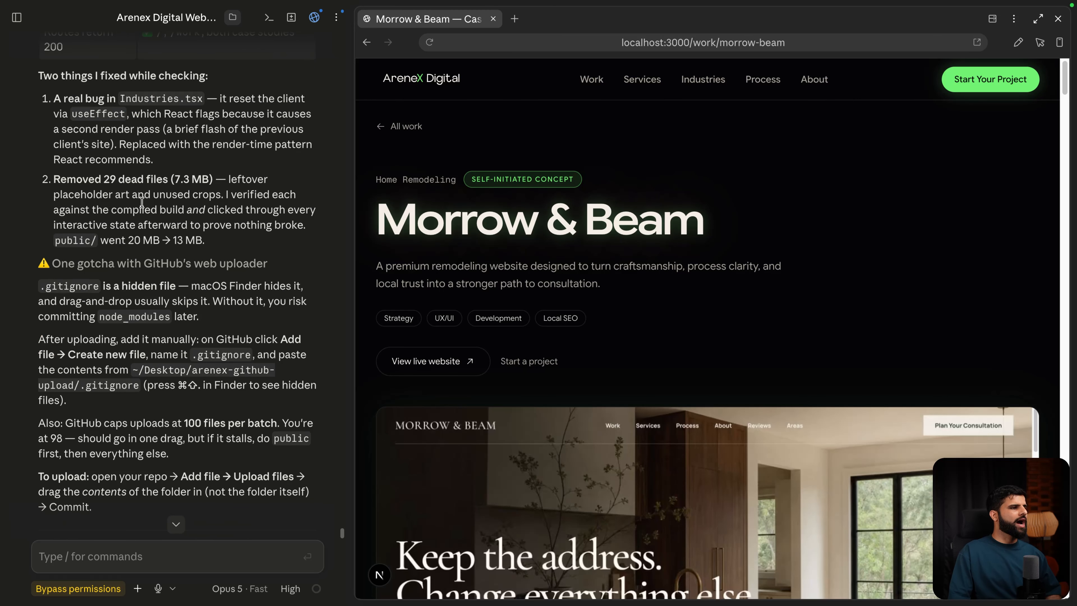
scroll(143, 205, "down", 2)
scroll(143, 208, "down", 5)
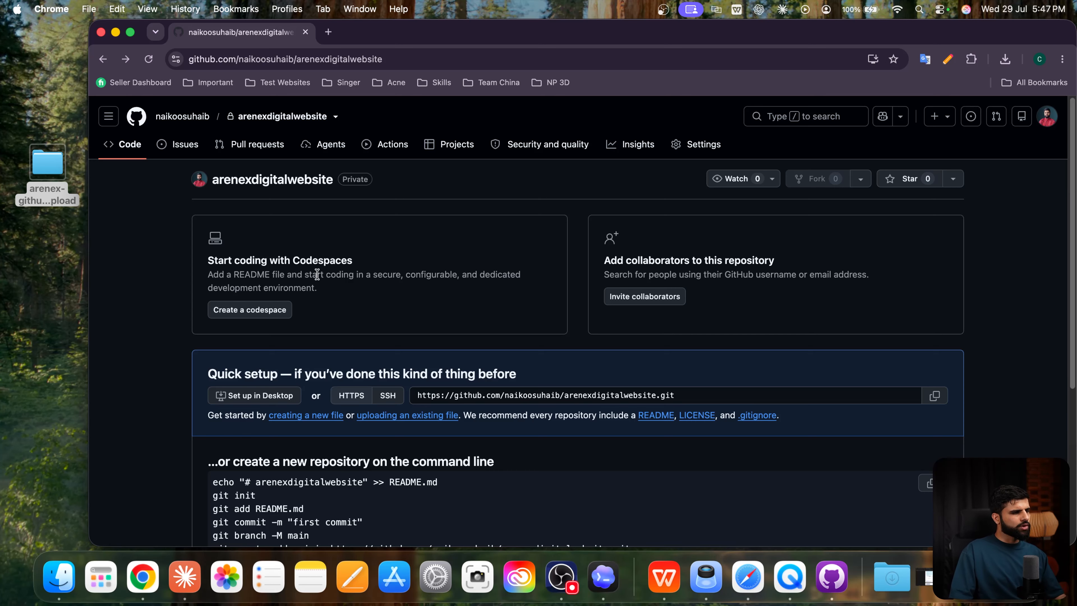
Step: Drop all files from the arenex-github-upload folder onto the repository's upload area
scroll(320, 268, "down", 1)
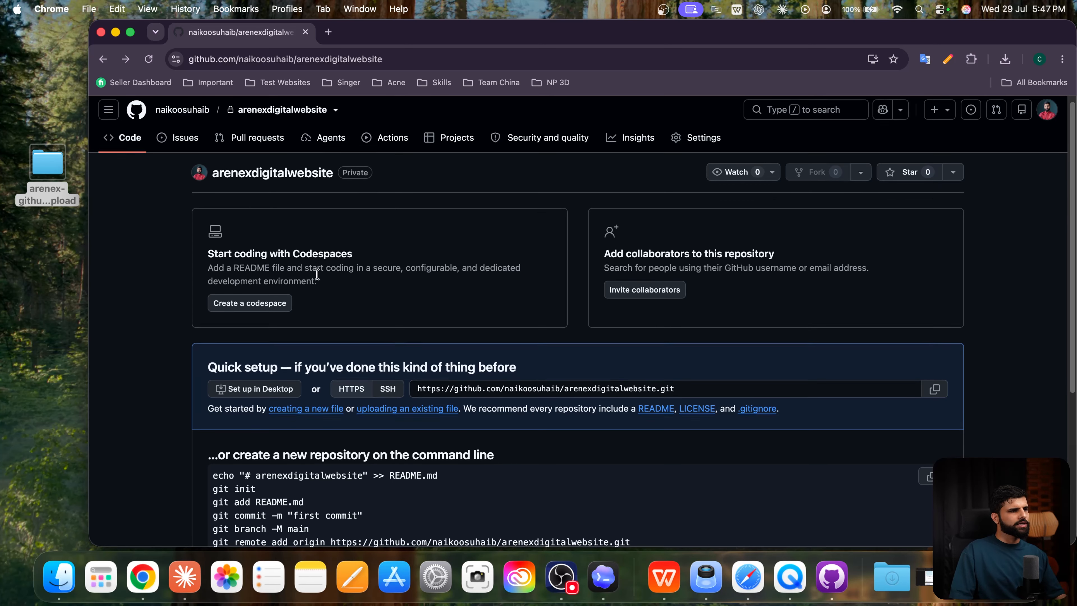
left_click(395, 408)
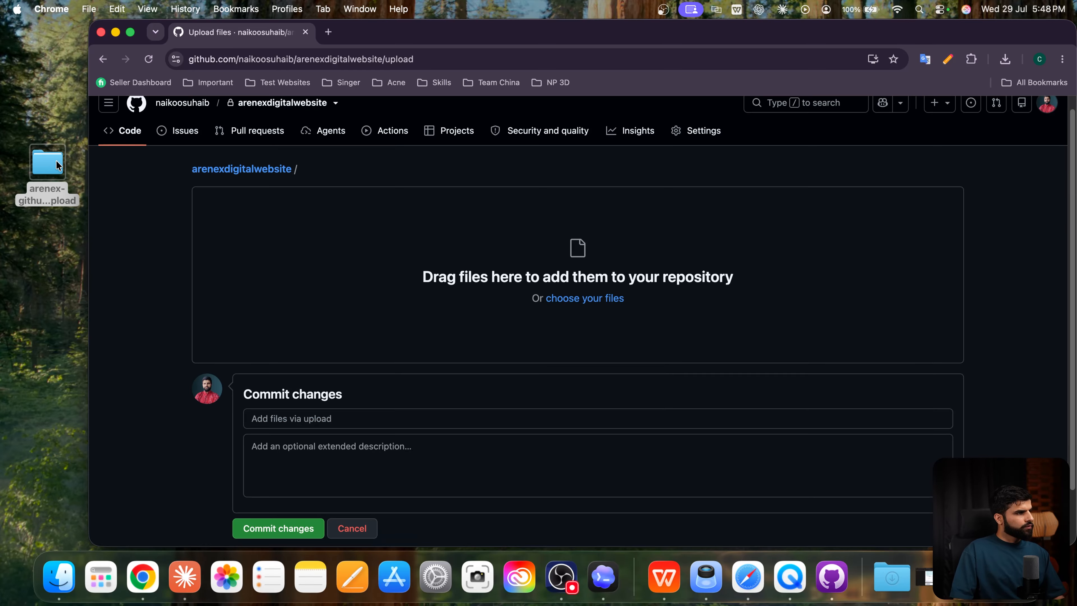
double_click(55, 163)
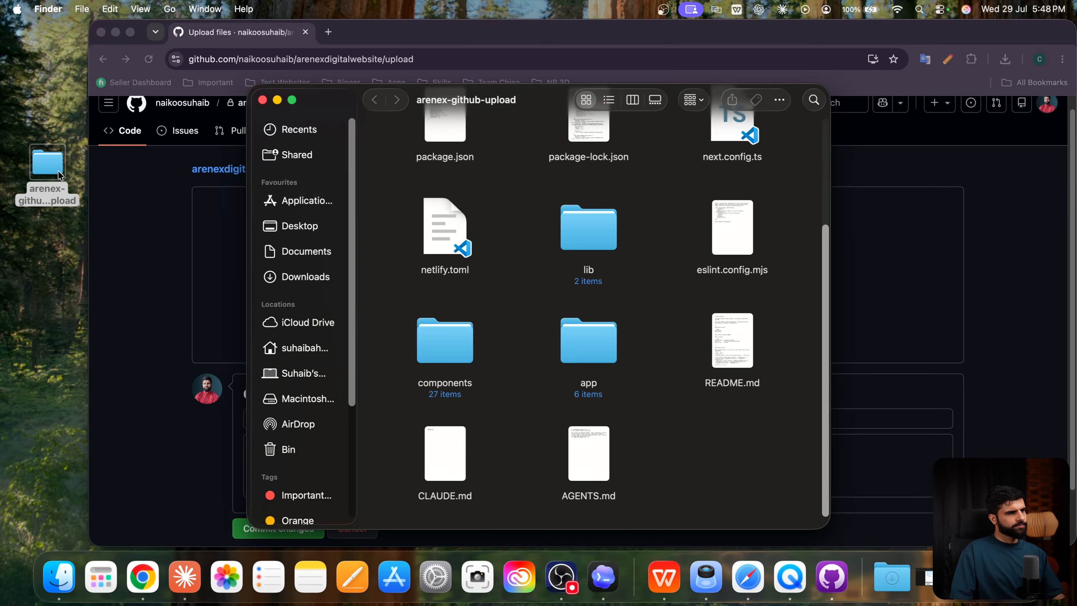
scroll(452, 175, "up", 3)
left_click_drag(405, 148, 877, 535)
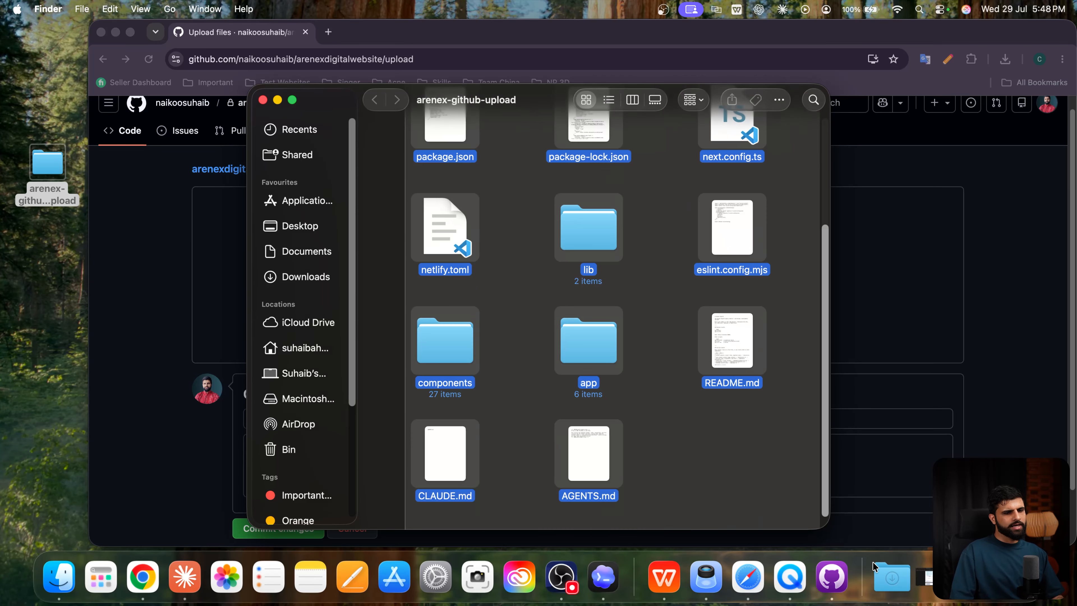
left_click_drag(727, 248, 919, 290)
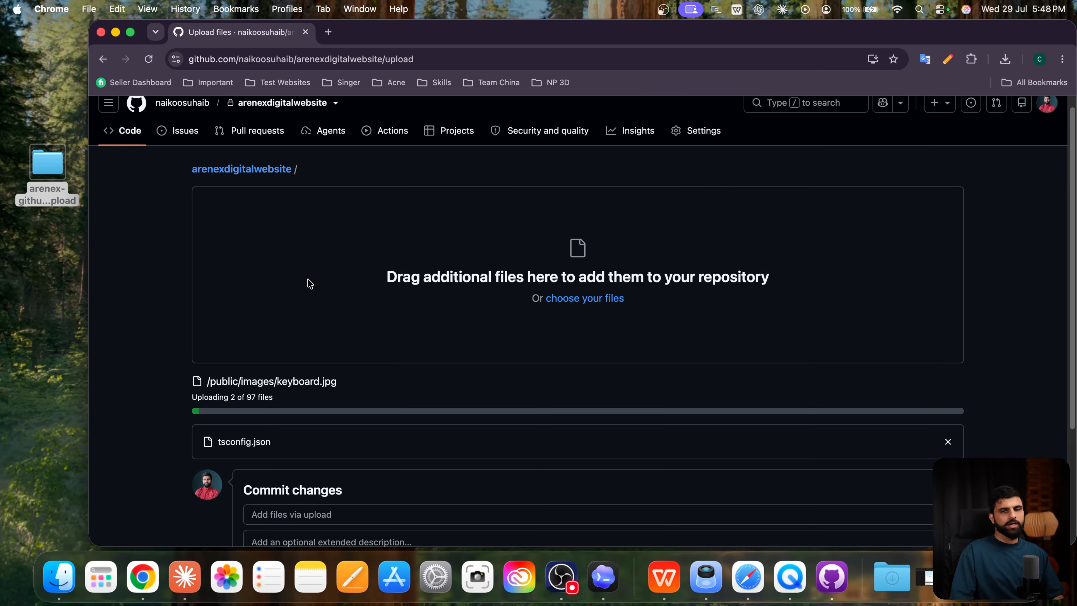
Step: Recheck the upload folder's contents, then commit the 97 files to arenexdigitalwebsite
left_click(43, 173)
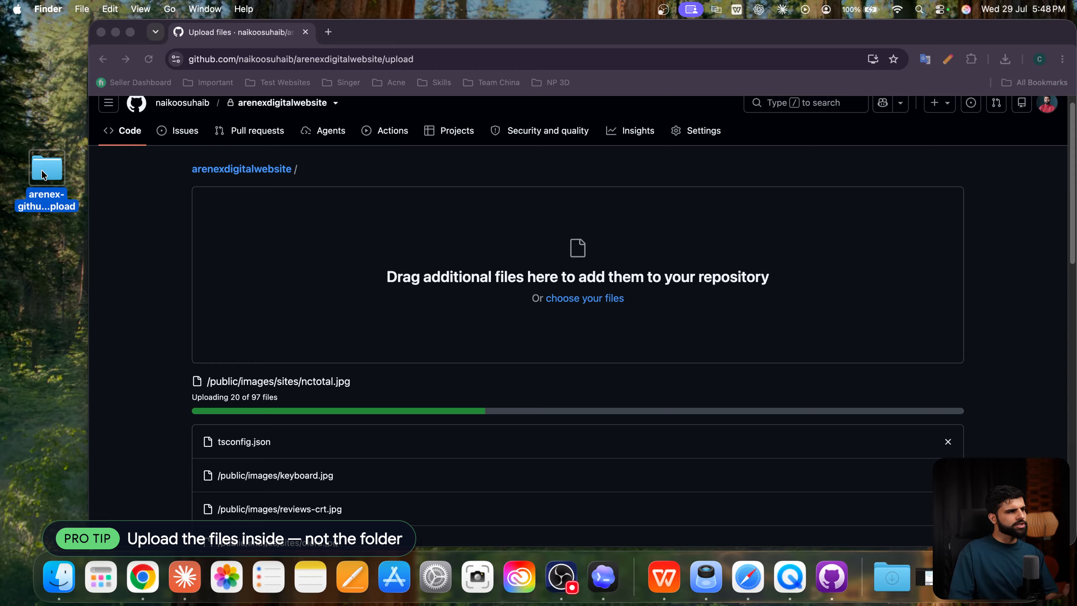
double_click(44, 173)
scroll(497, 246, "down", 3)
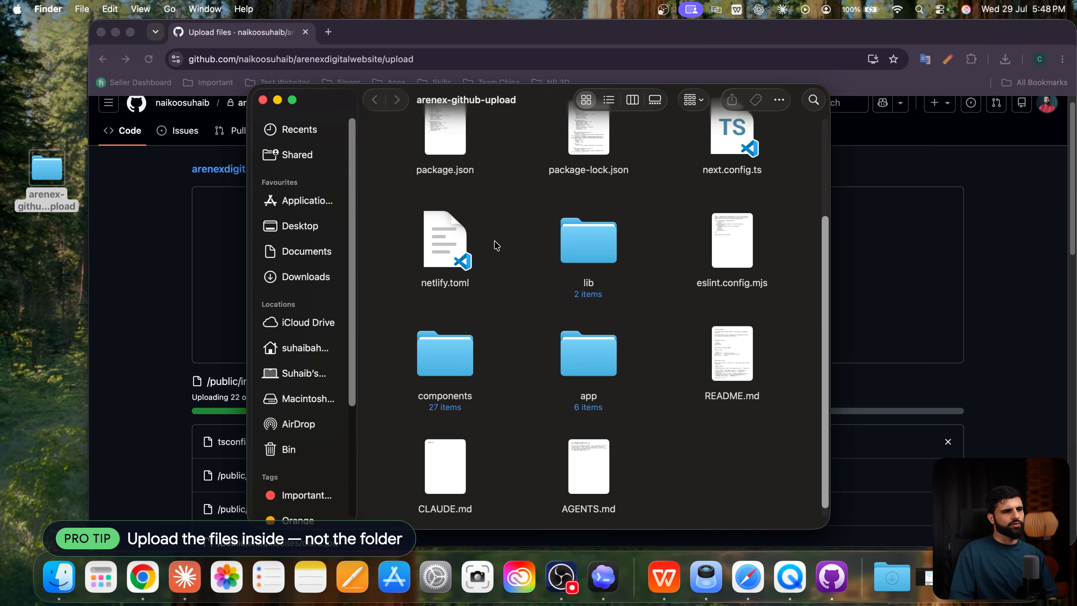
scroll(497, 246, "up", 3)
left_click(262, 100)
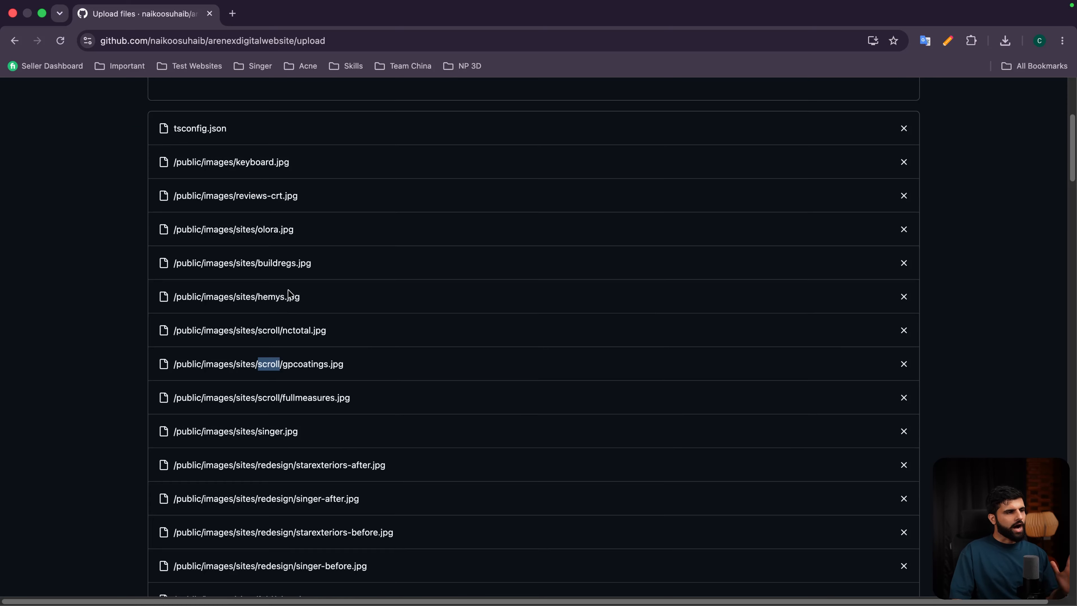
scroll(292, 295, "down", 20)
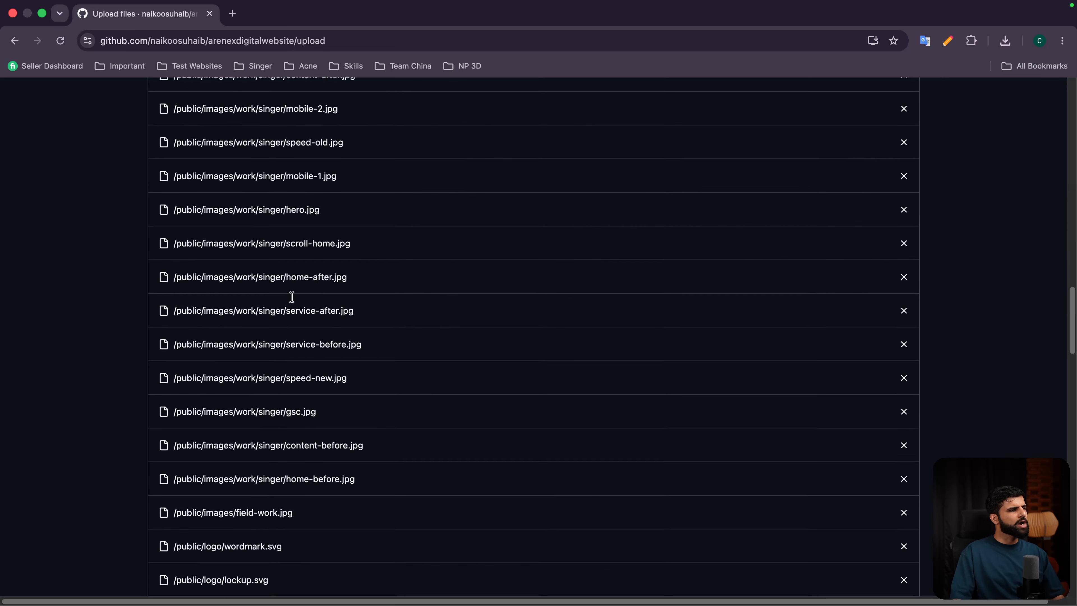
scroll(292, 301, "down", 10)
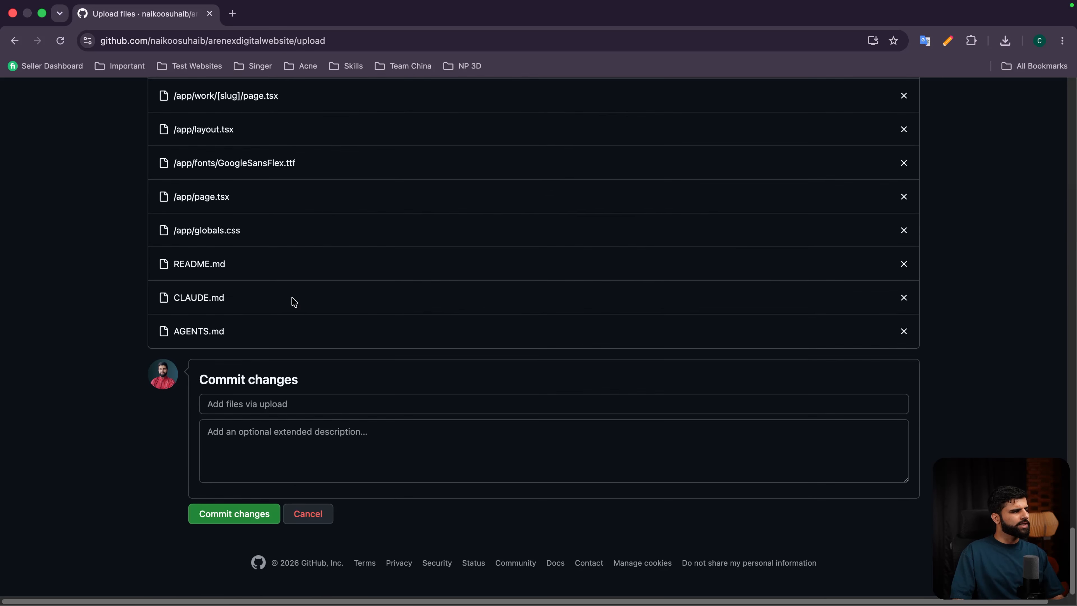
left_click(234, 514)
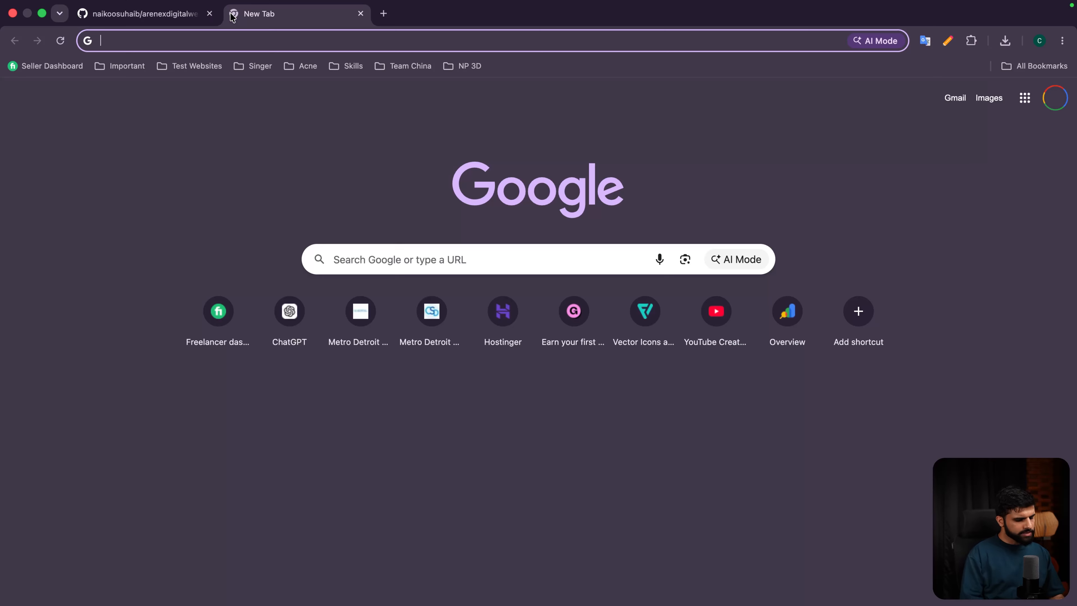
Step: Log into Netlify, start a new project, and connect GitHub as the repository source
type("net")
key("Return")
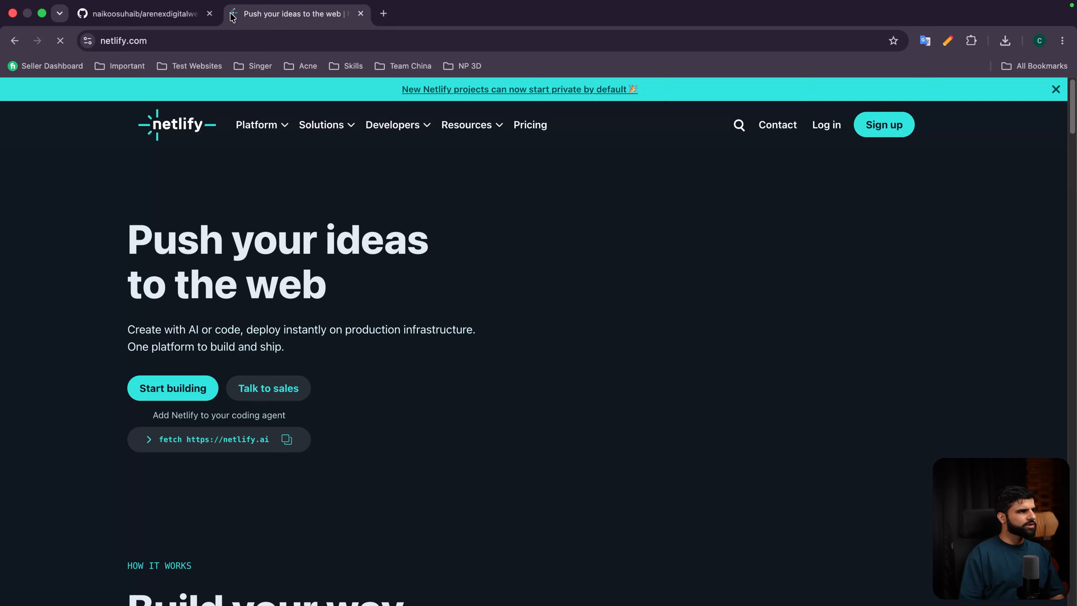
left_click(884, 124)
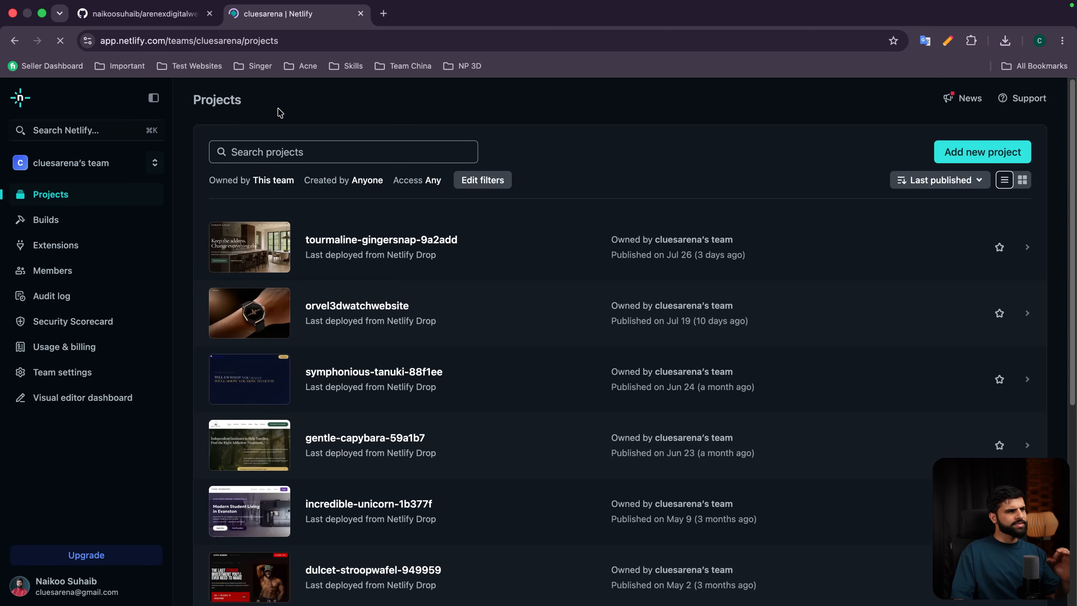
left_click(989, 158)
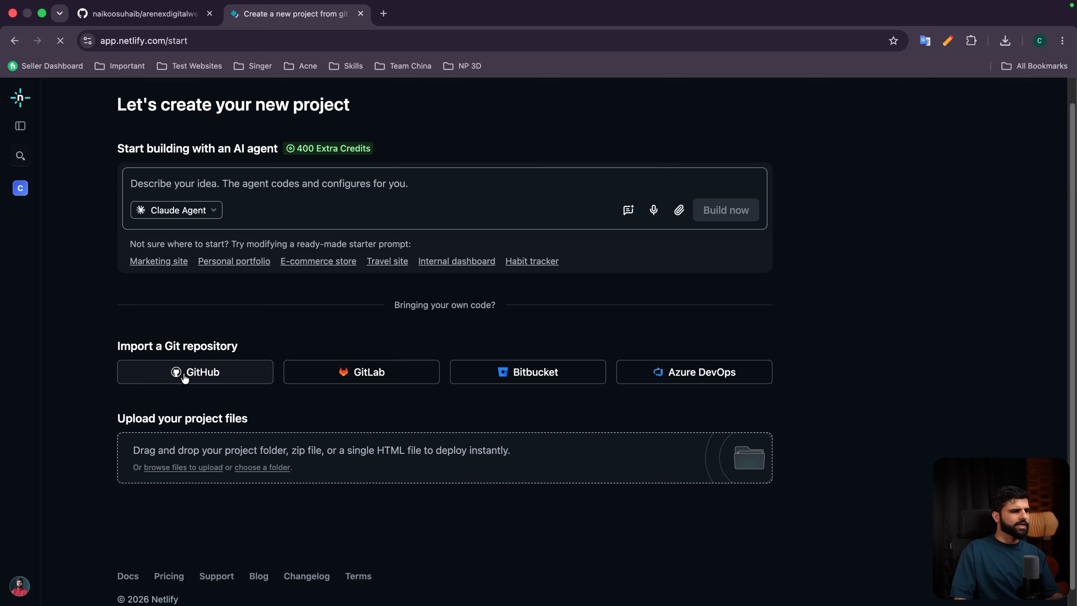
scroll(209, 458, "down", 1)
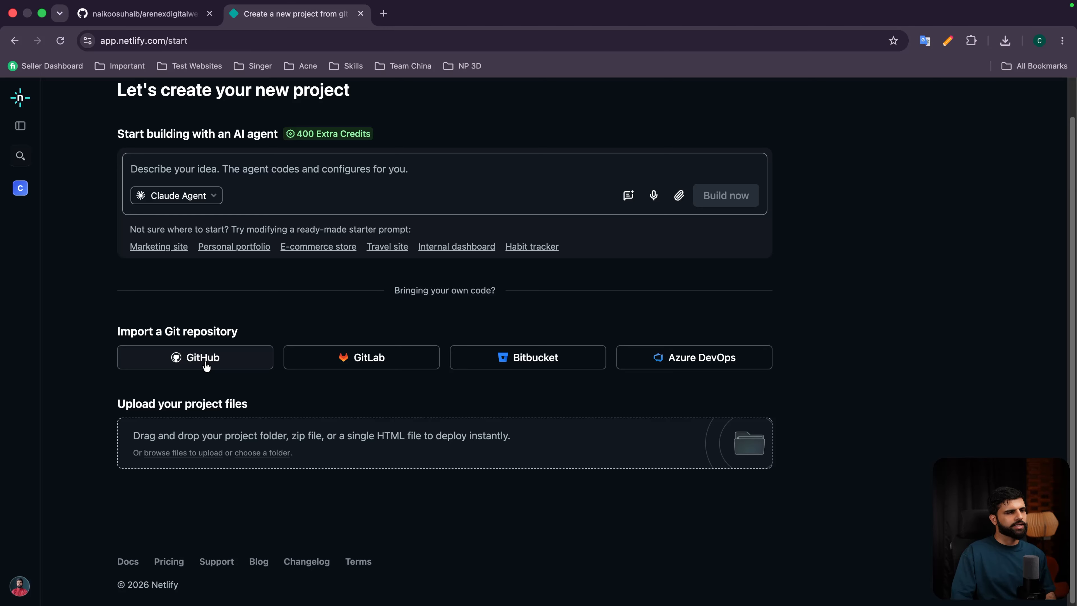
left_click(194, 366)
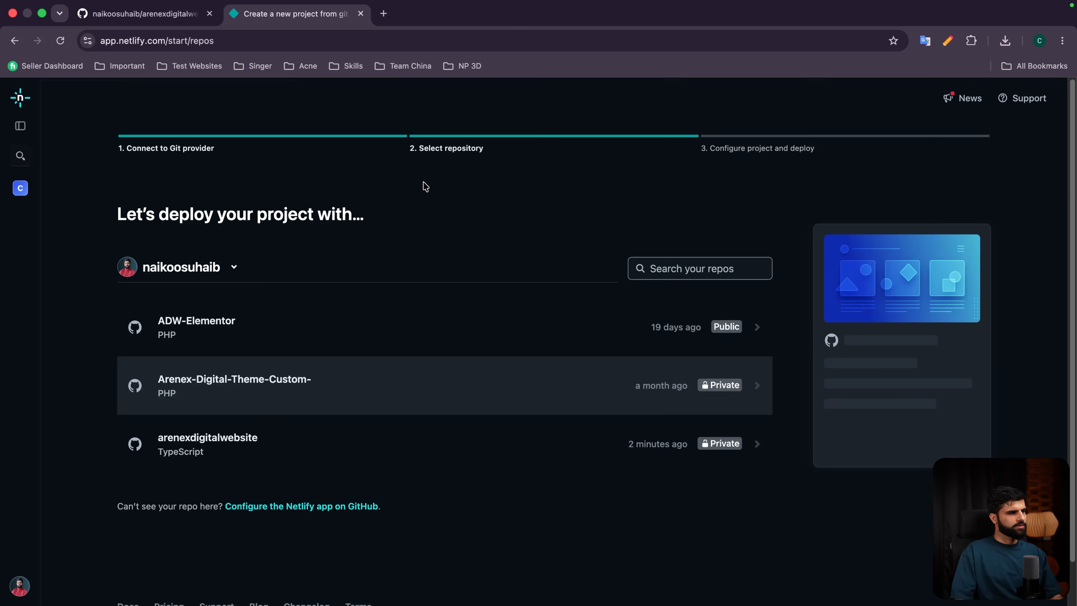
Step: Deploy arenexdigitalwebsite as project 'arenexdigital' with default build settings
scroll(419, 181, "down", 1)
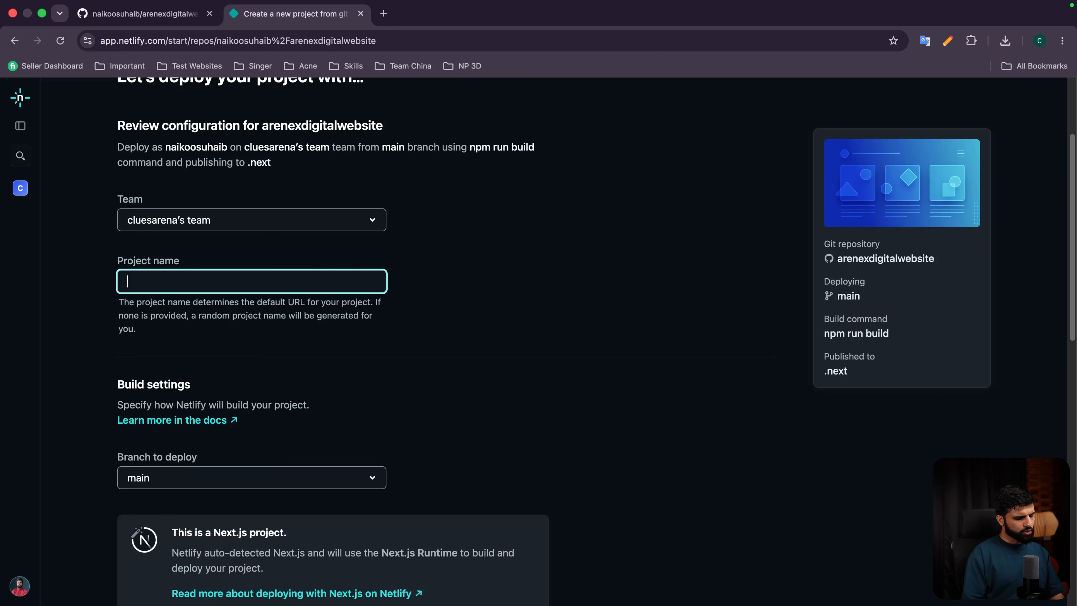
type("are")
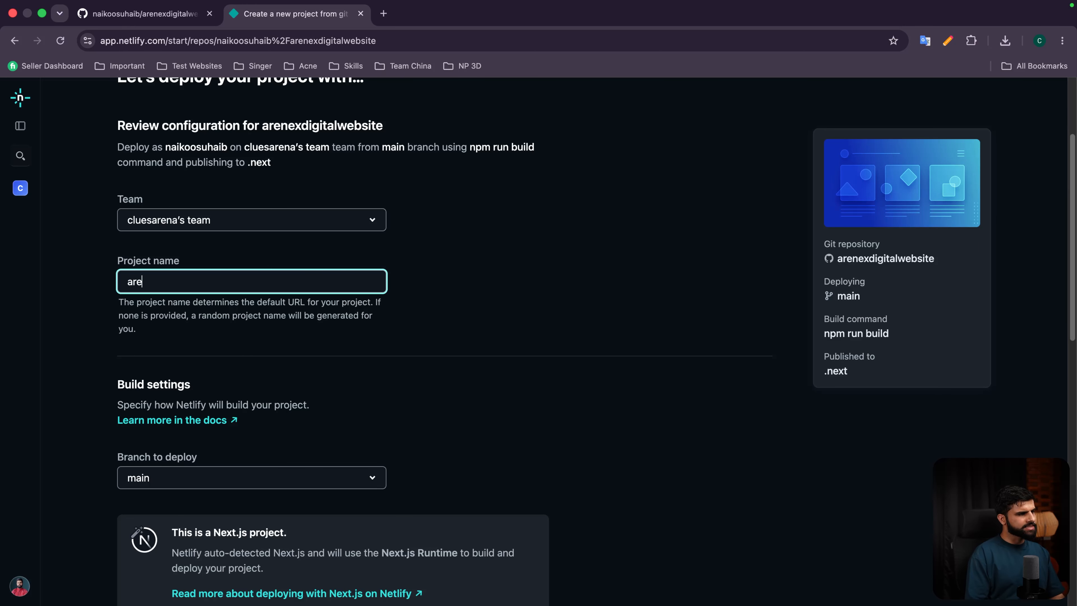
type("nexdigital")
scroll(272, 293, "down", 6)
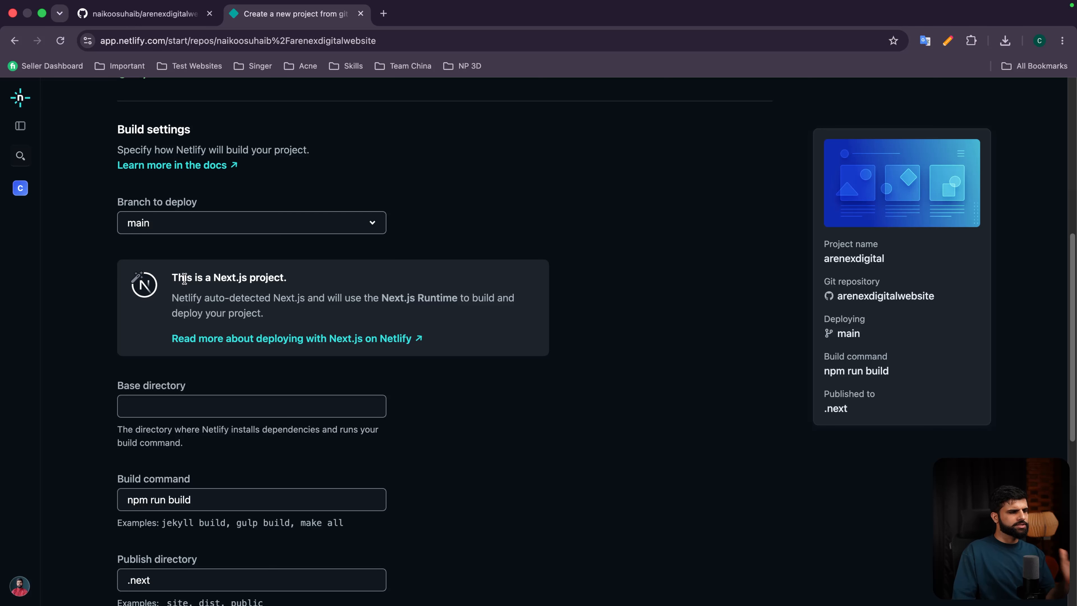
scroll(184, 280, "down", 5)
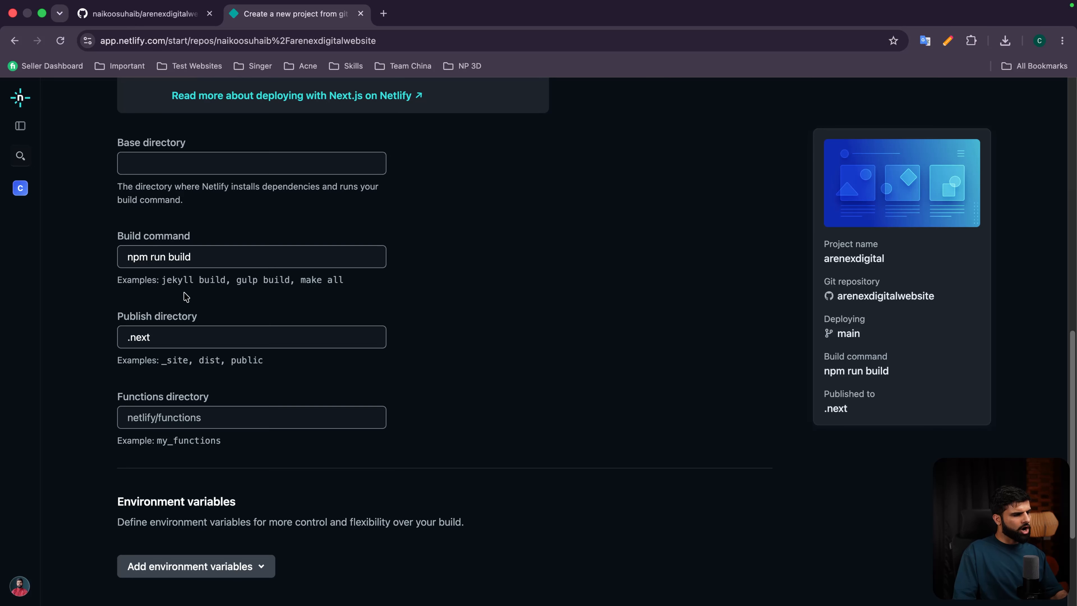
scroll(186, 298, "down", 3)
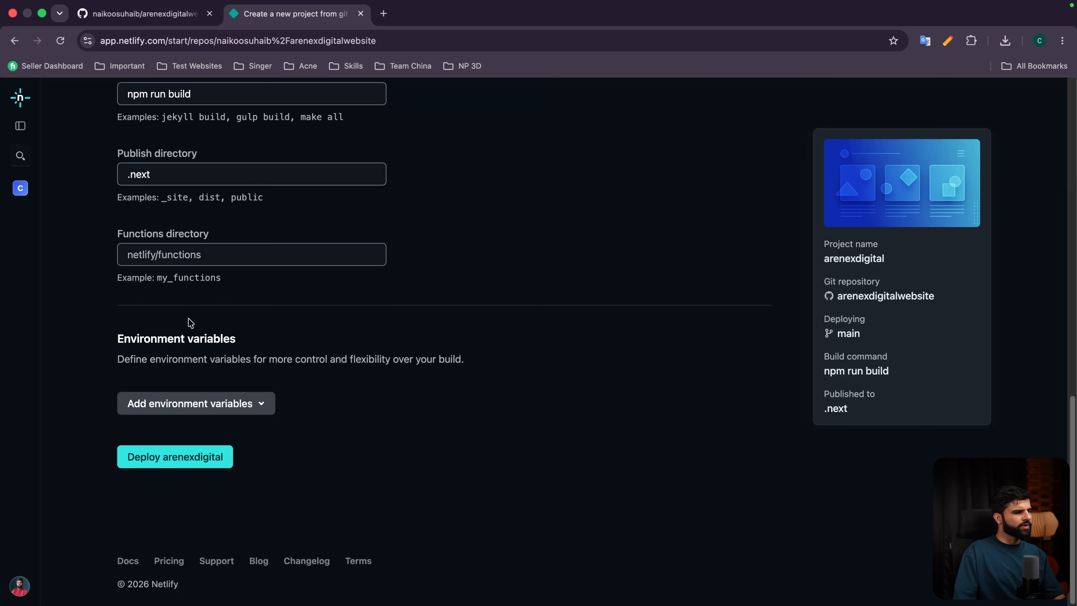
left_click(191, 465)
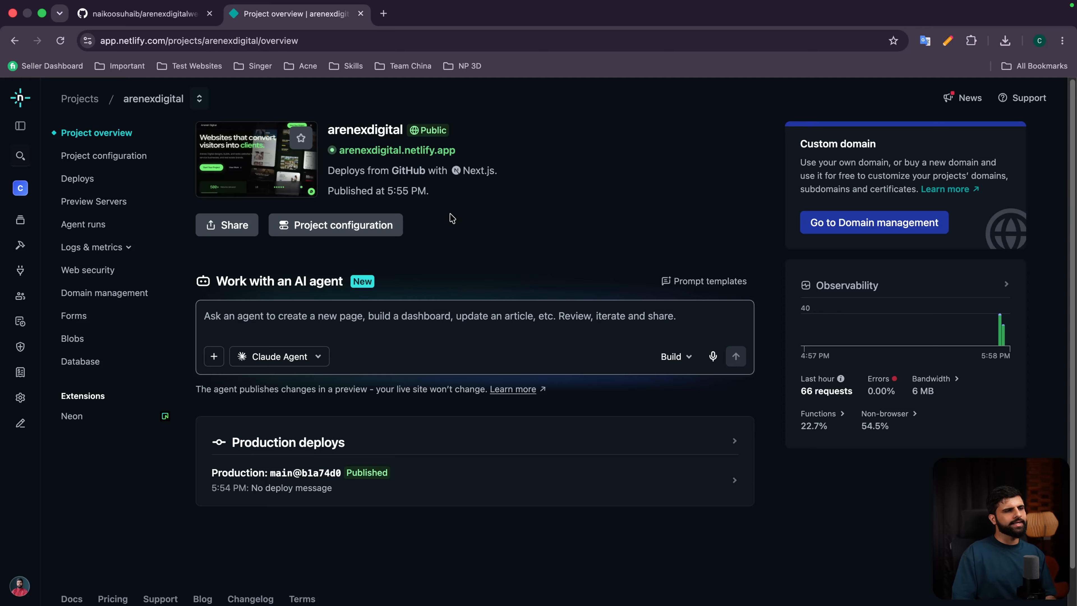
Step: Tour arenexdigital.netlify.app, including the message form and the Work case studies page
left_click(402, 151)
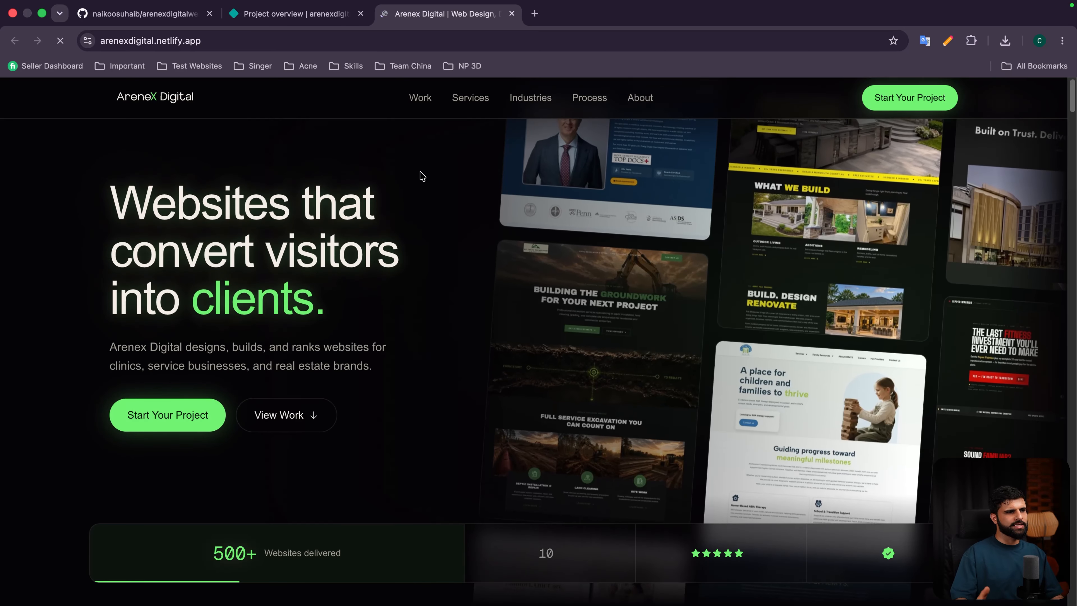
scroll(427, 176, "down", 15)
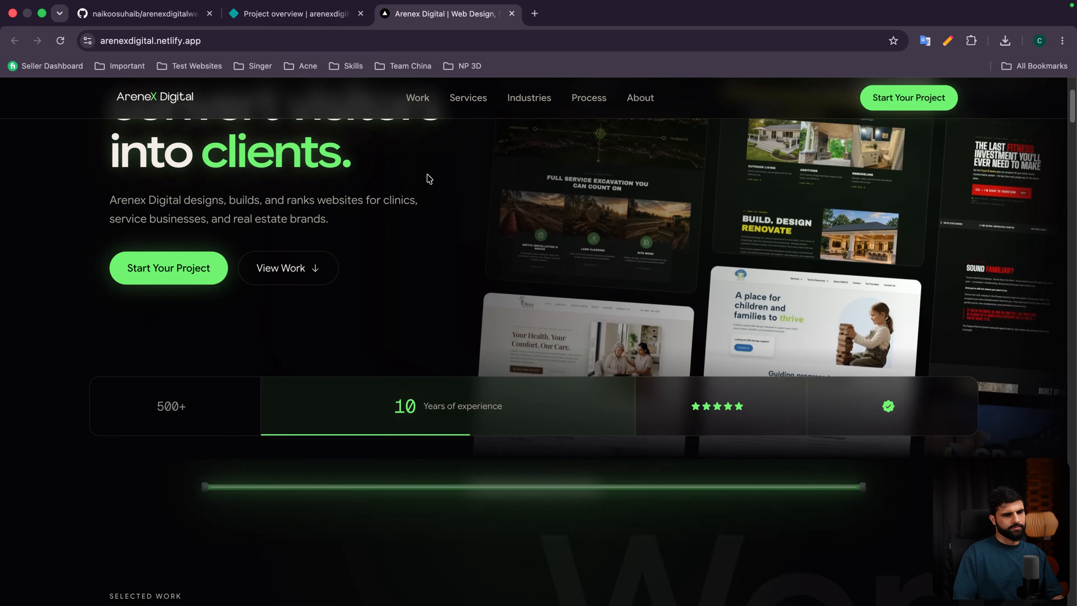
scroll(429, 176, "down", 20)
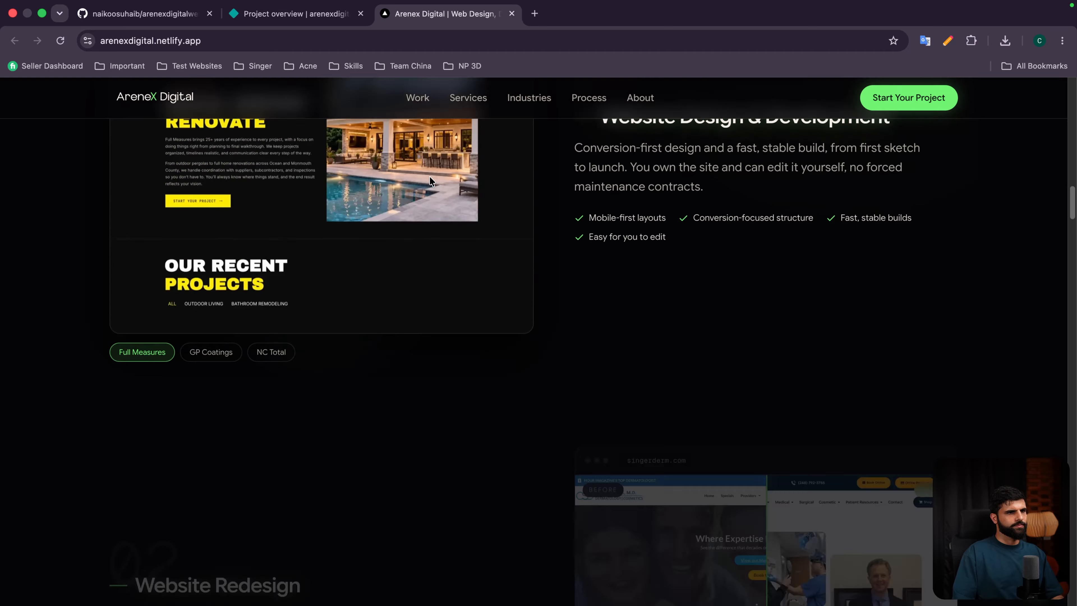
scroll(434, 182, "down", 10)
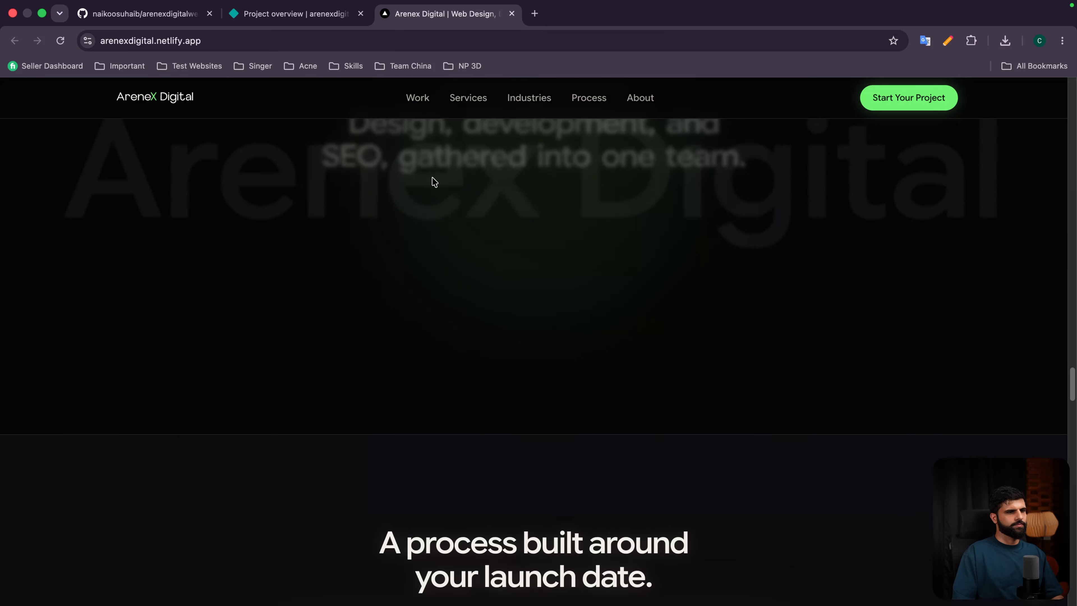
scroll(436, 180, "down", 20)
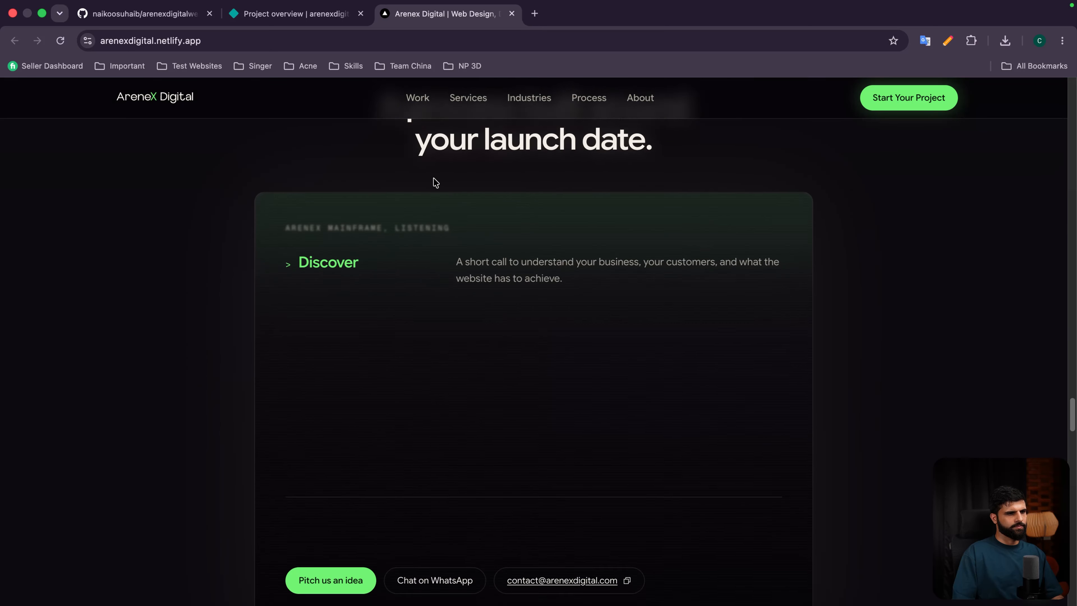
scroll(437, 179, "down", 15)
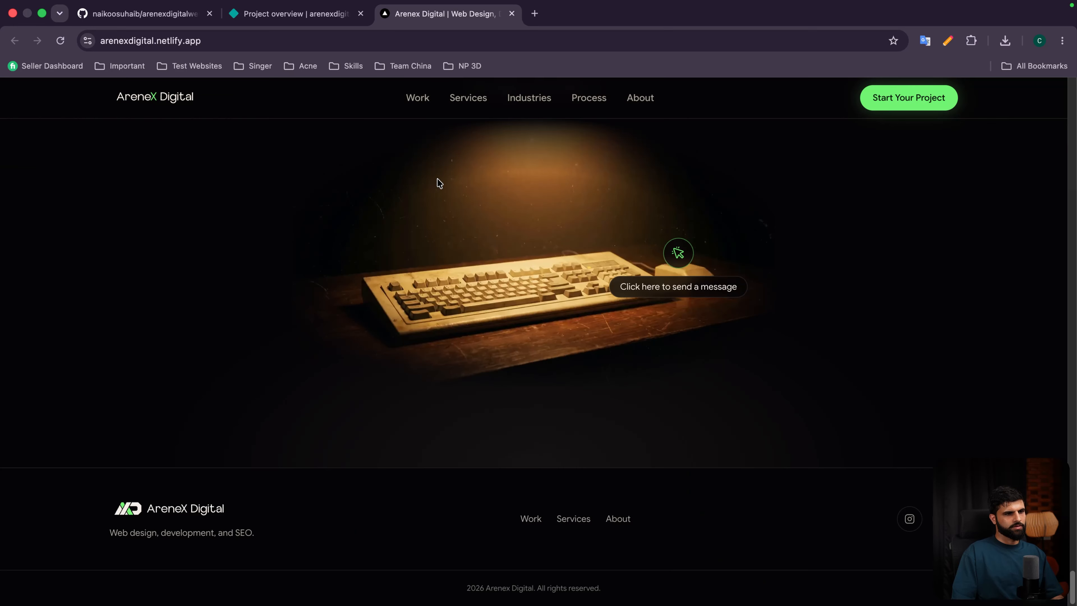
left_click(680, 271)
left_click(693, 190)
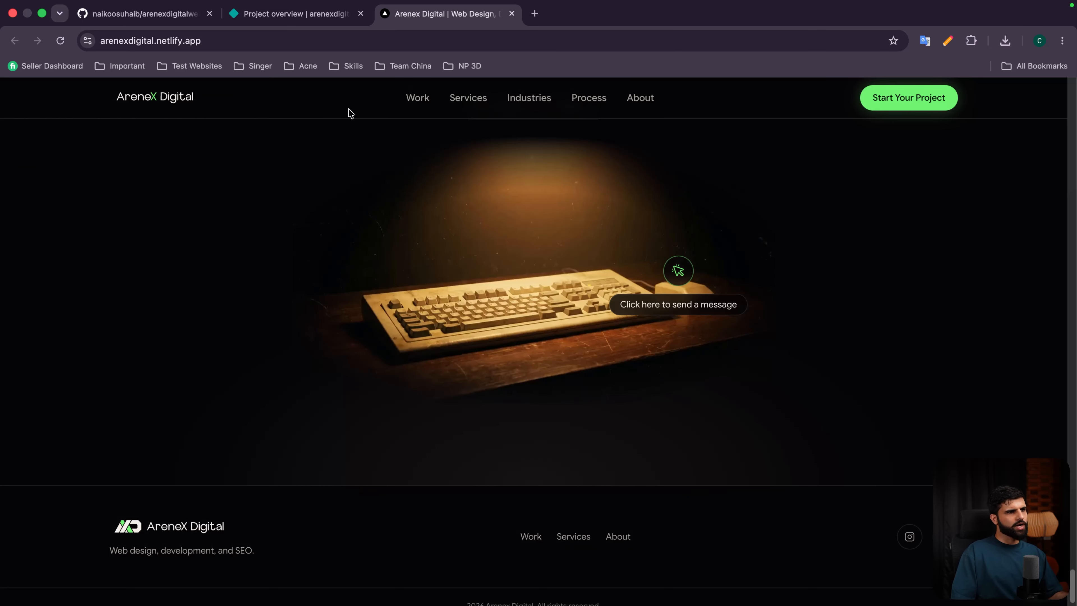
left_click(420, 98)
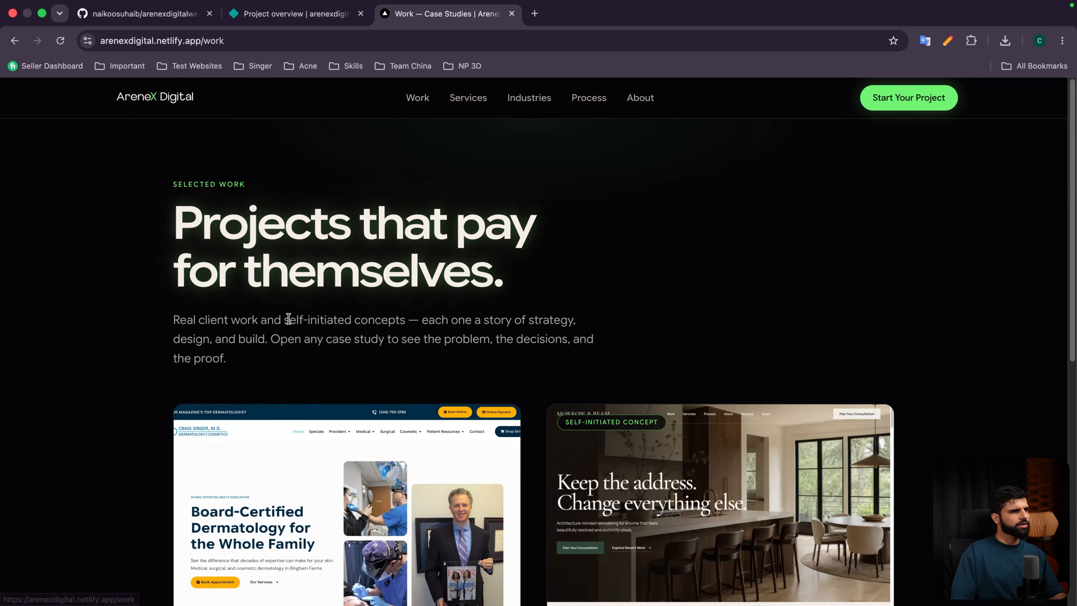
scroll(305, 293, "down", 5)
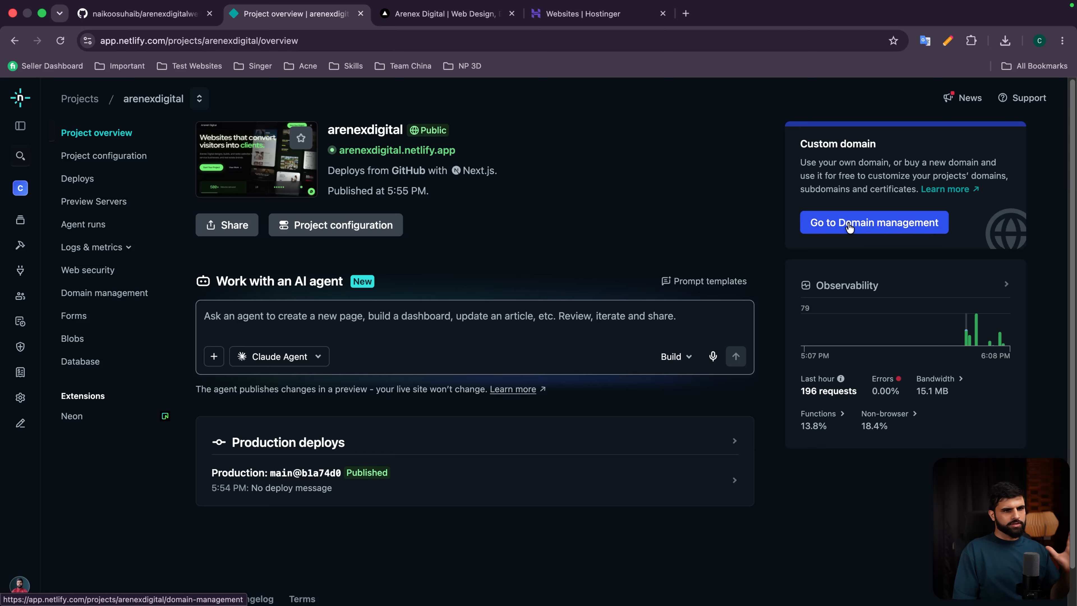
Step: Verify and add arenexdigital.com as a domain already owned in Domain management
left_click(878, 223)
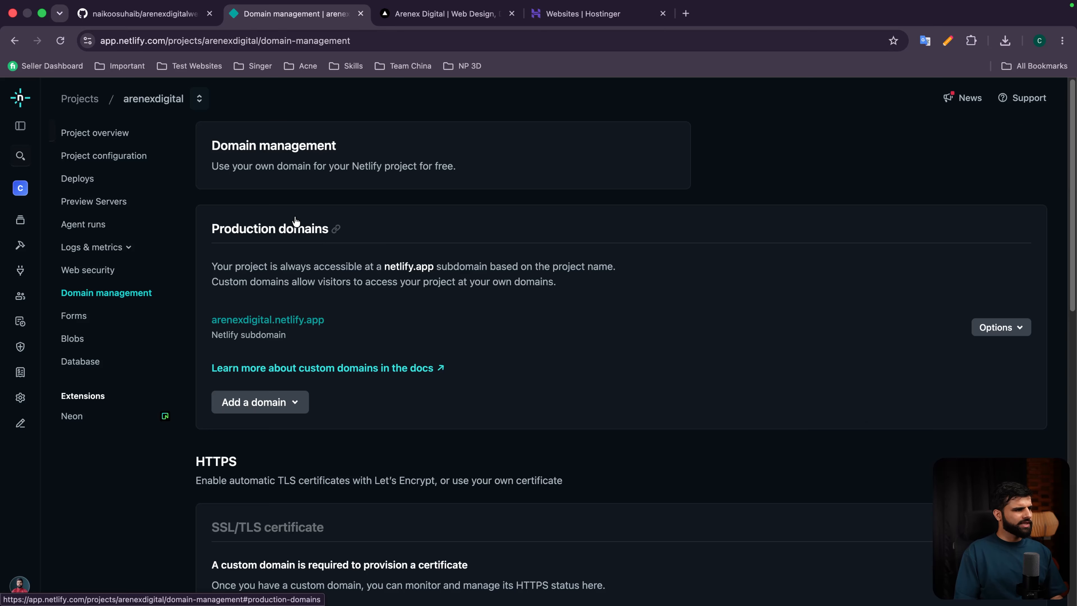
scroll(293, 225, "down", 3)
left_click(276, 401)
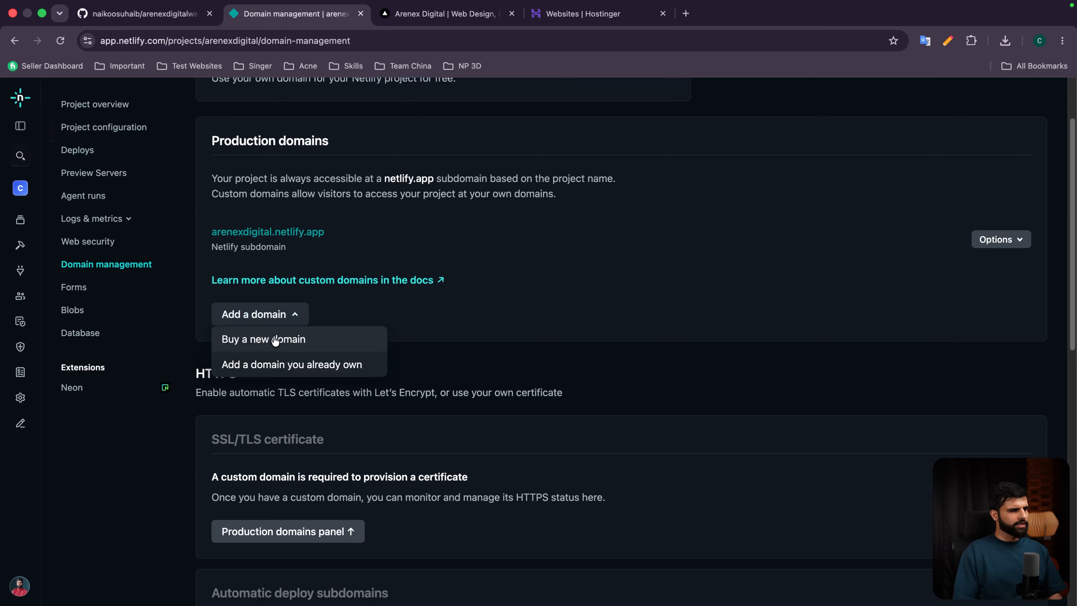
left_click(280, 368)
left_click(445, 243)
type("https://arenexdigital.com/")
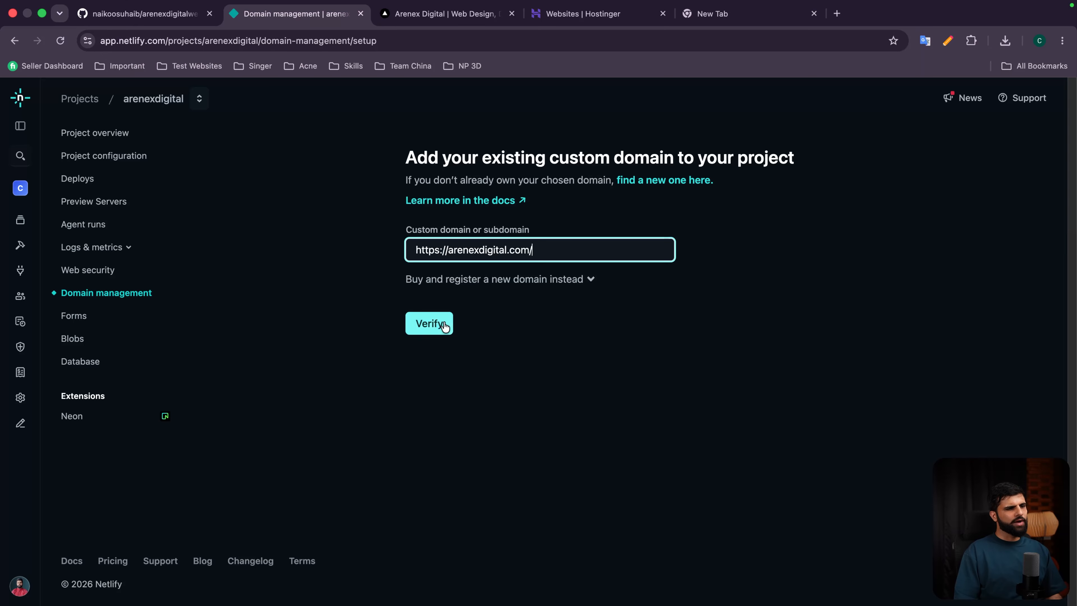
left_click(439, 326)
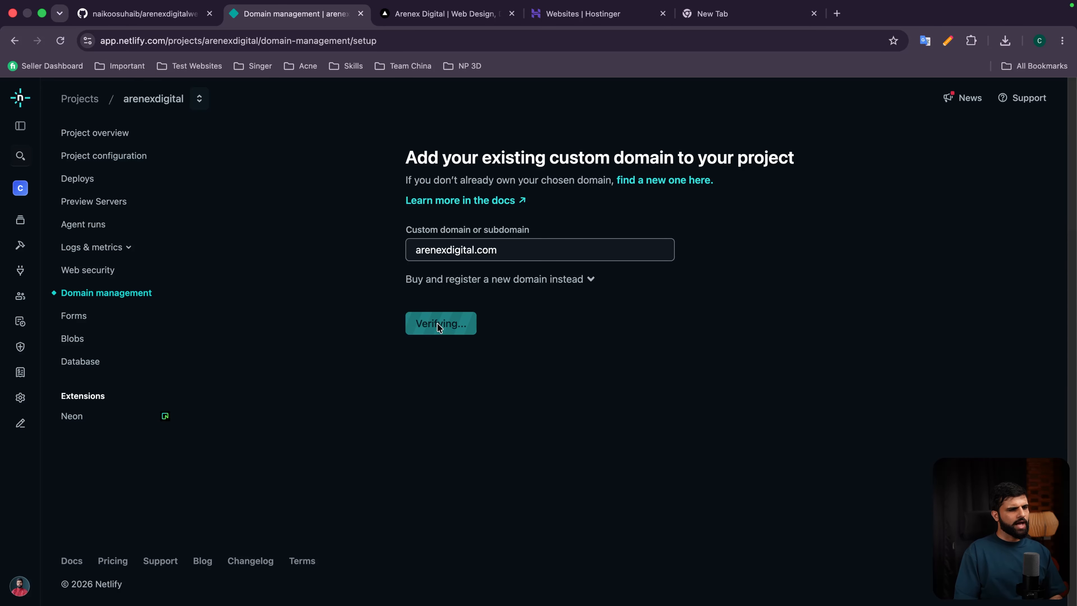
scroll(438, 325, "down", 1)
left_click(451, 411)
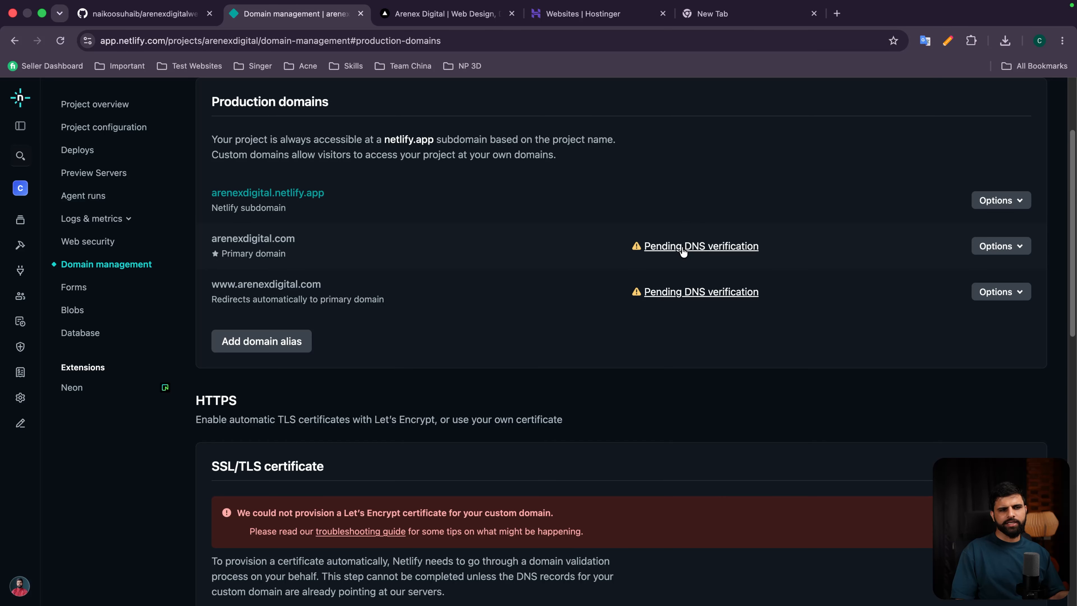
Step: Open the pending DNS verification records and note the fallback IP 75.2.60.5
left_click(683, 250)
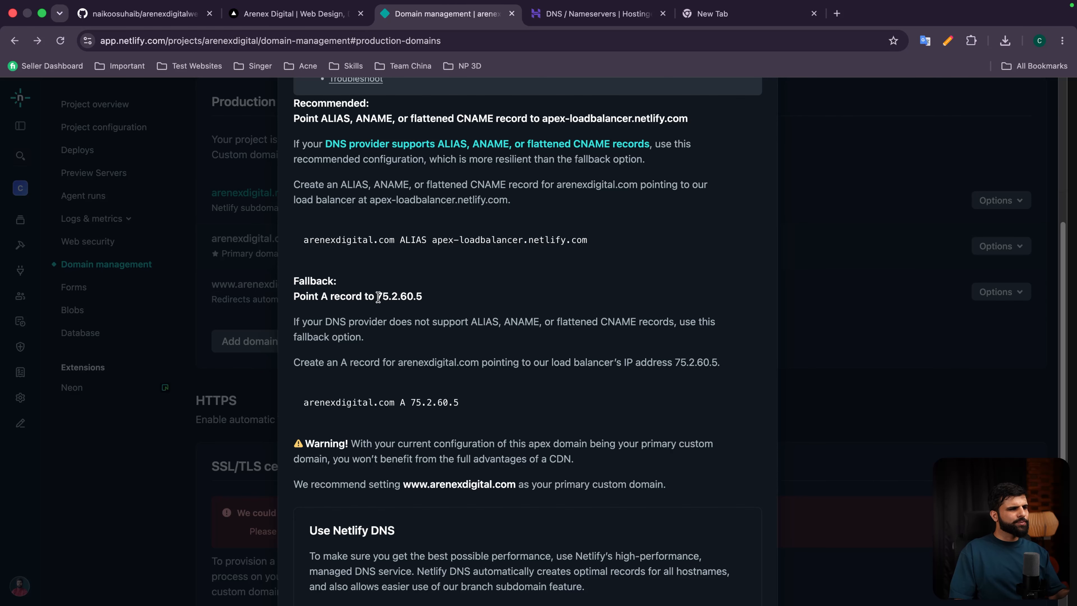
left_click_drag(377, 297, 443, 300)
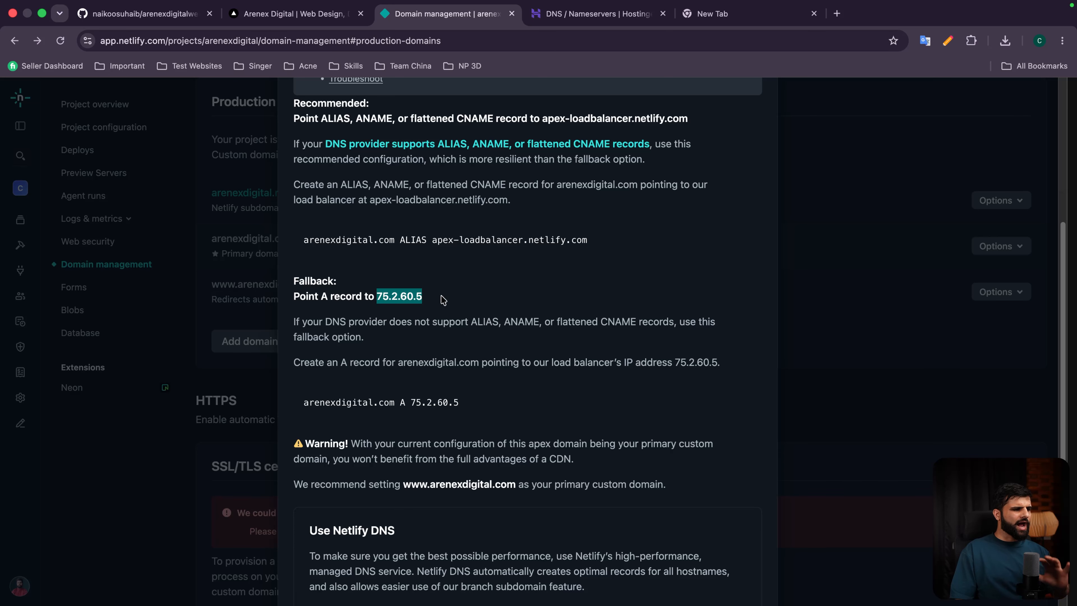
scroll(443, 300, "down", 3)
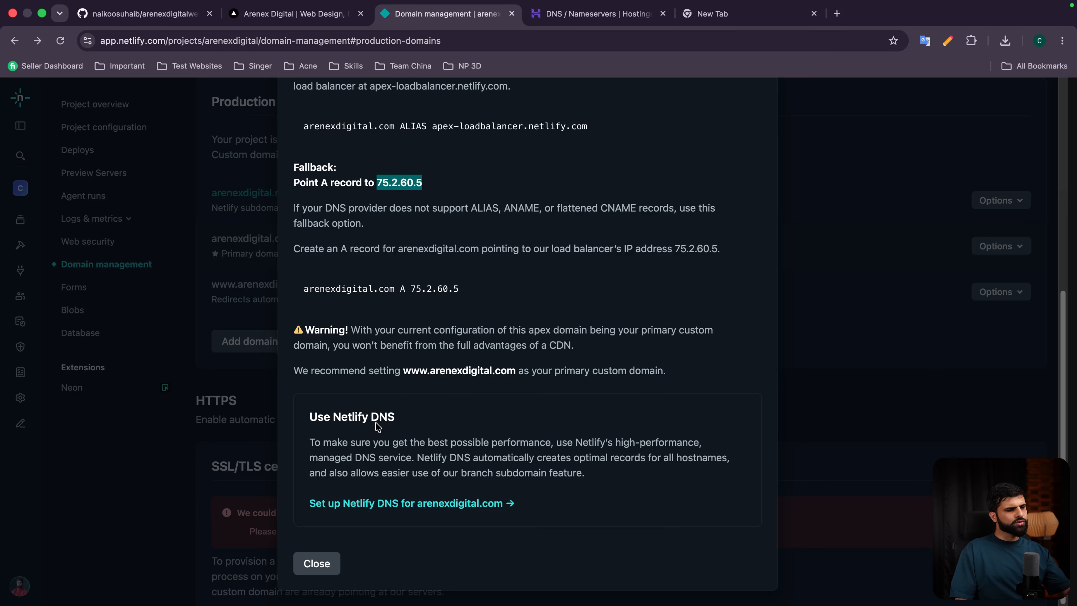
left_click(571, 13)
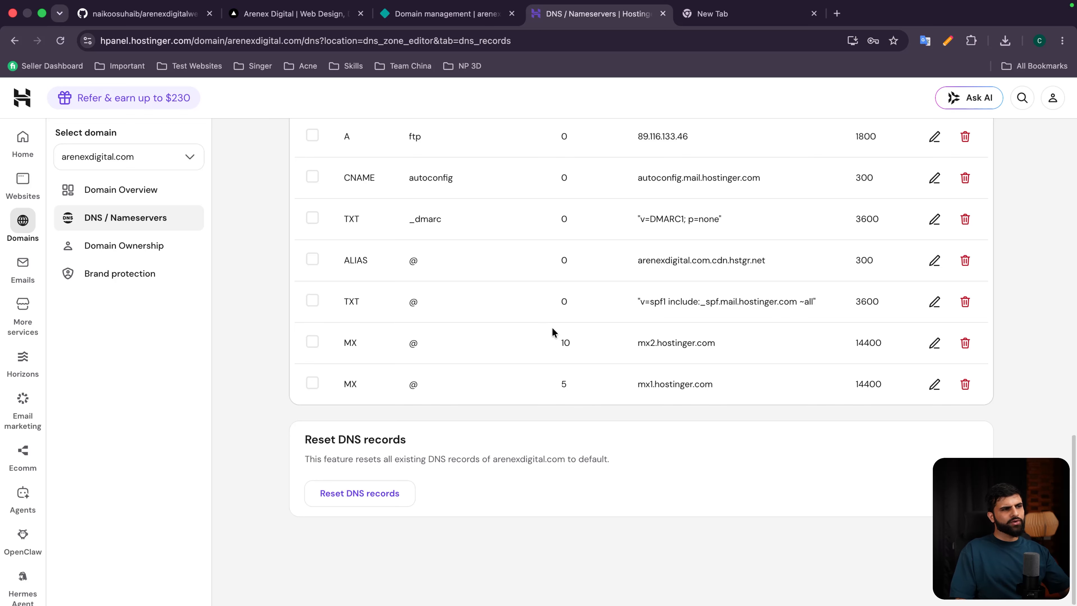
Step: Copy Netlify's fallback IP 75.2.60.5
scroll(552, 329, "up", 1)
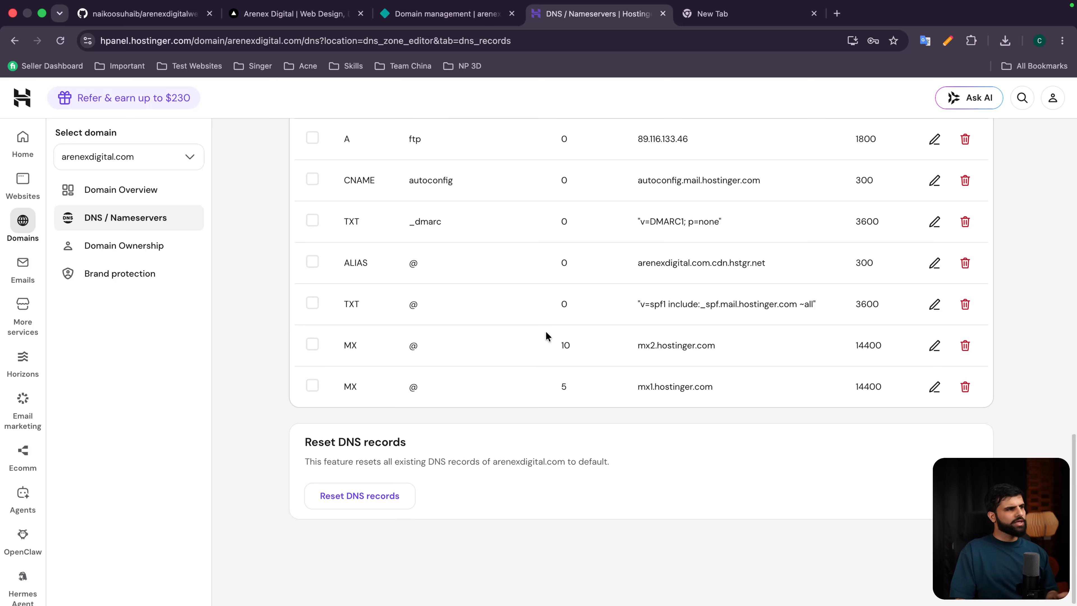
left_click_drag(638, 345, 737, 390)
left_click(367, 346)
left_click_drag(366, 342, 336, 337)
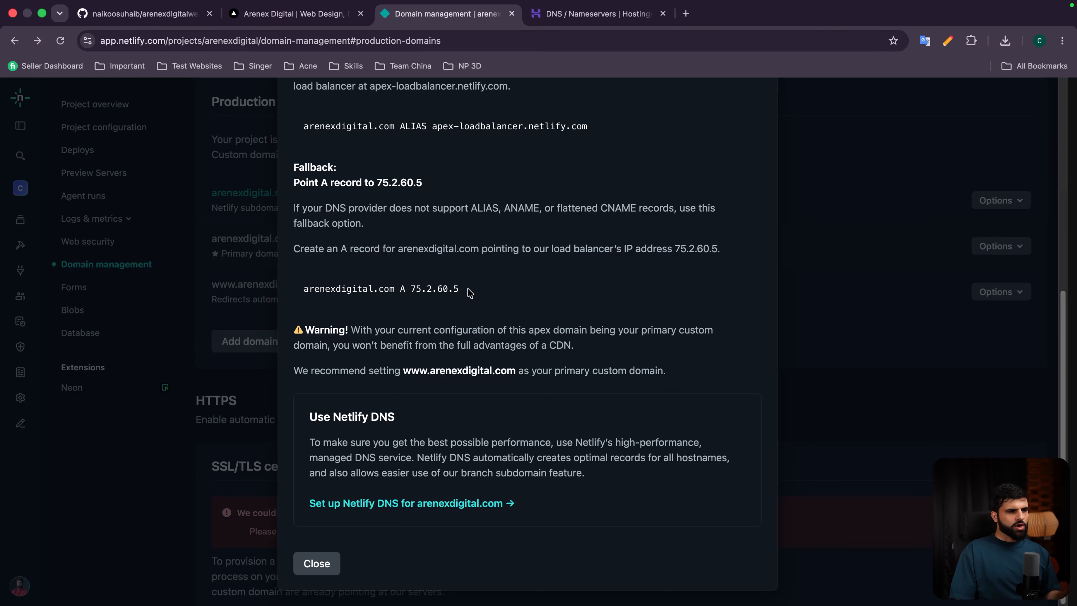
left_click_drag(470, 293, 432, 289)
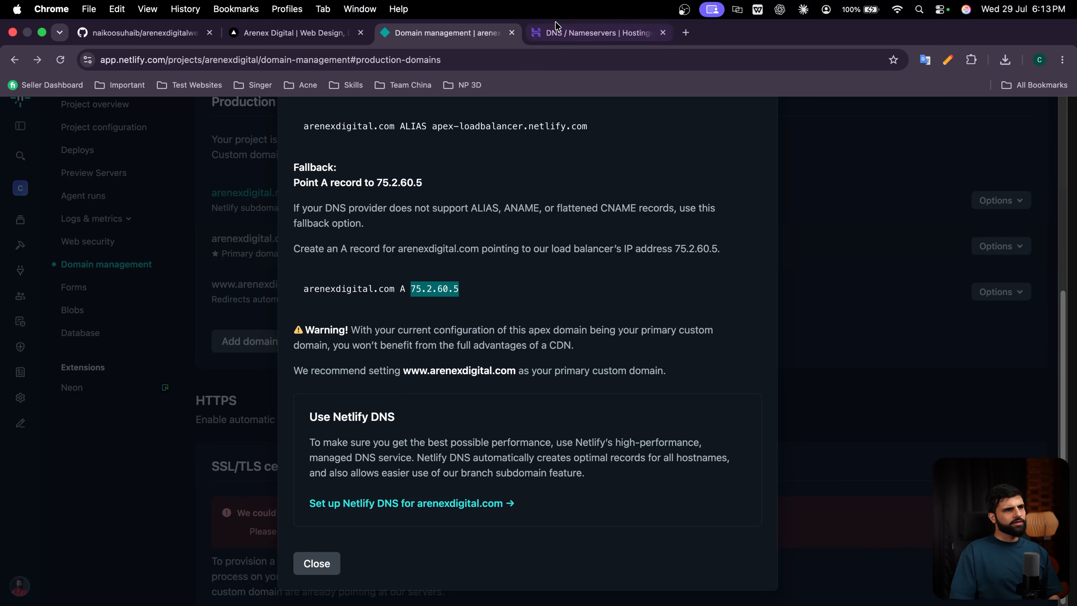
Step: Add a Hostinger A record with value 75.2.60.5, then confirm Netlify reports successful verification
left_click(593, 32)
left_click(398, 380)
left_click(329, 137)
left_click(633, 378)
left_click(938, 377)
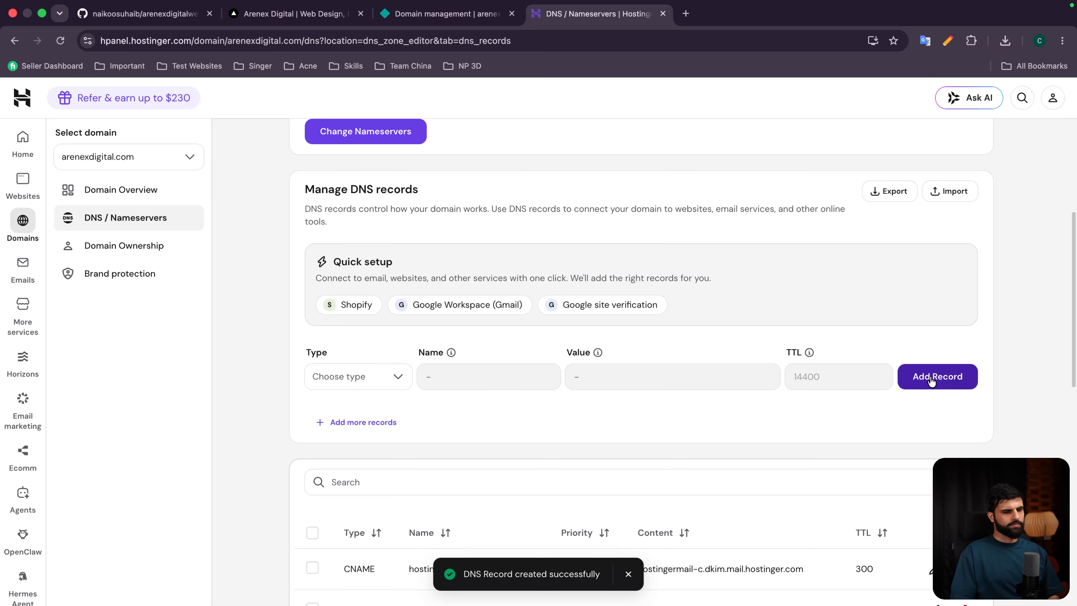
scroll(519, 426, "down", 6)
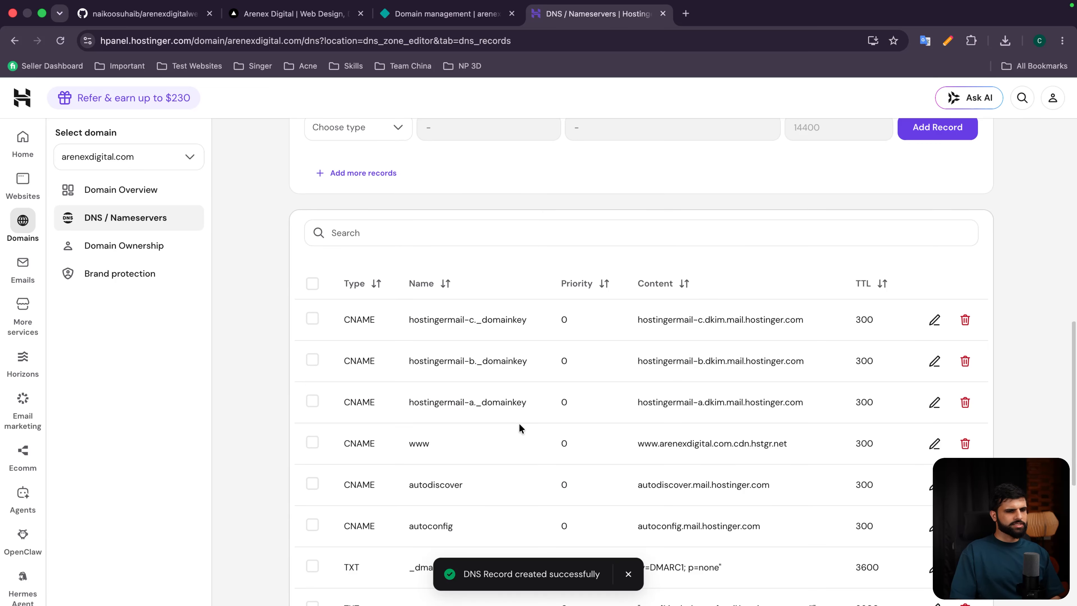
left_click(445, 14)
left_click_drag(211, 234, 388, 233)
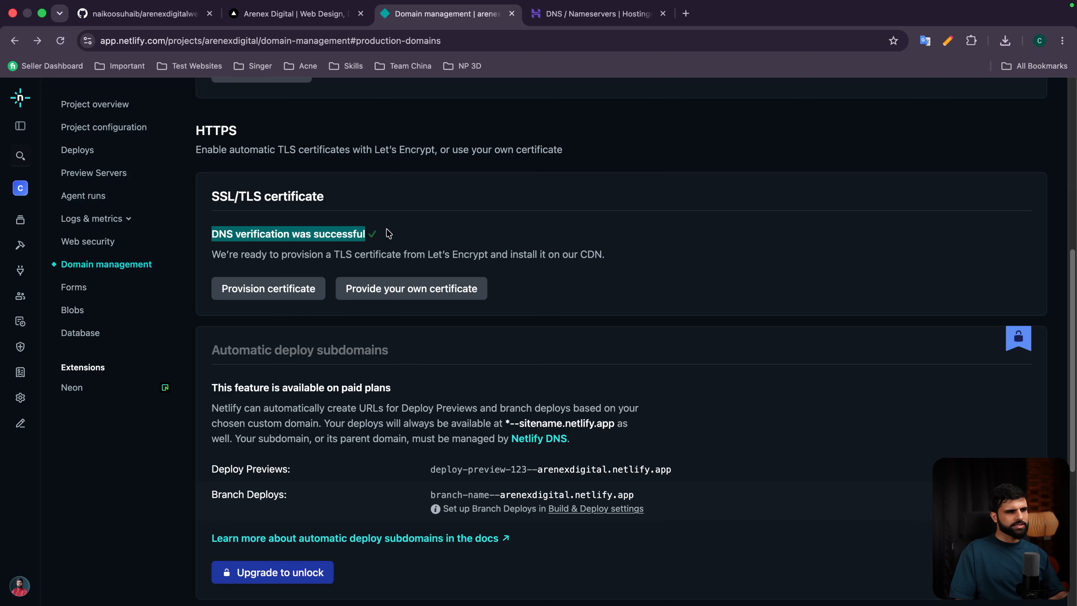
Step: Reload Netlify's domain management to clear the pending status, then open arenexdigital.com in a new tab
scroll(391, 264, "up", 6)
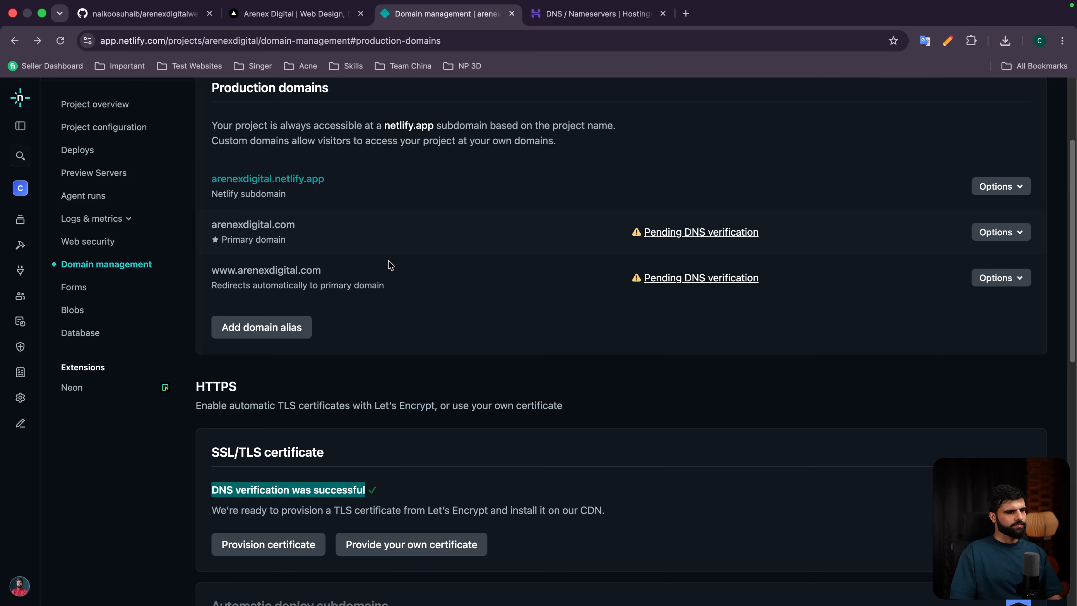
scroll(385, 284, "down", 12)
scroll(385, 283, "up", 14)
key("super+r")
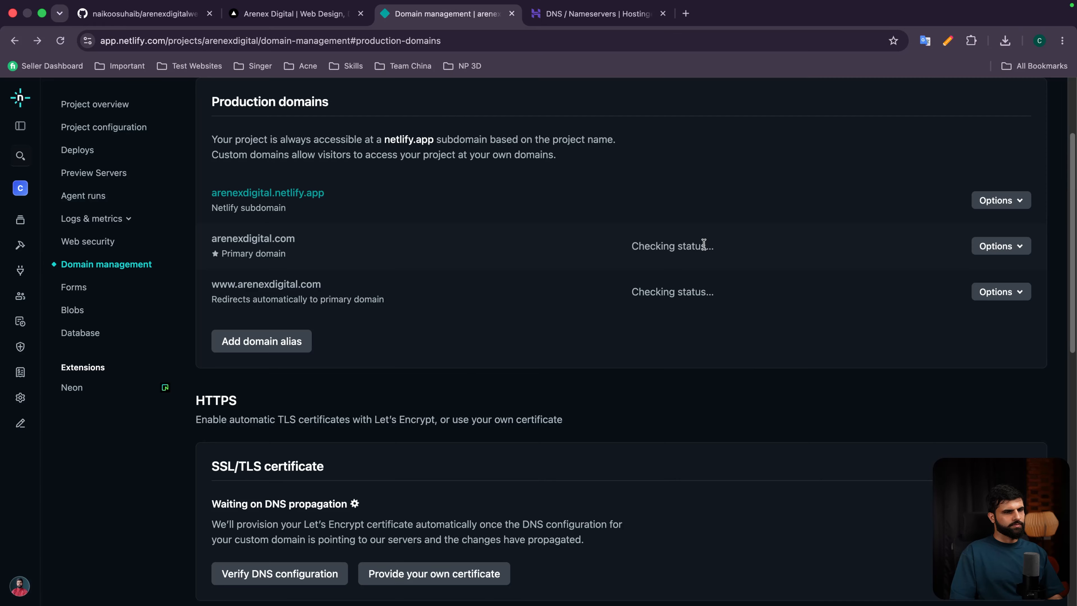
left_click(283, 244)
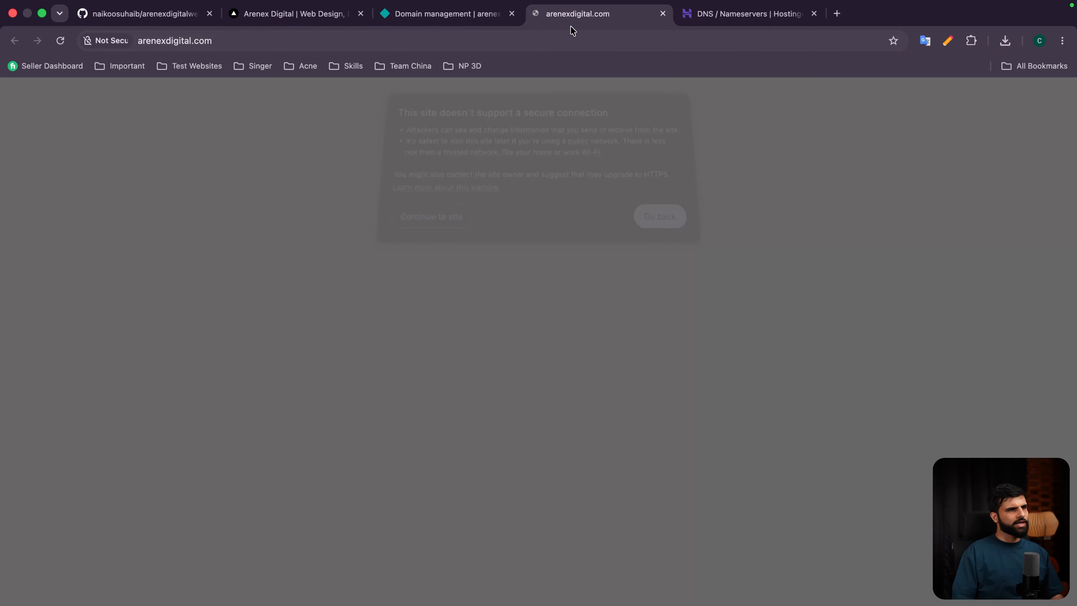
Step: Continue past the security warning and browse the live Arenex Digital site at arenexdigital.com
left_click(462, 233)
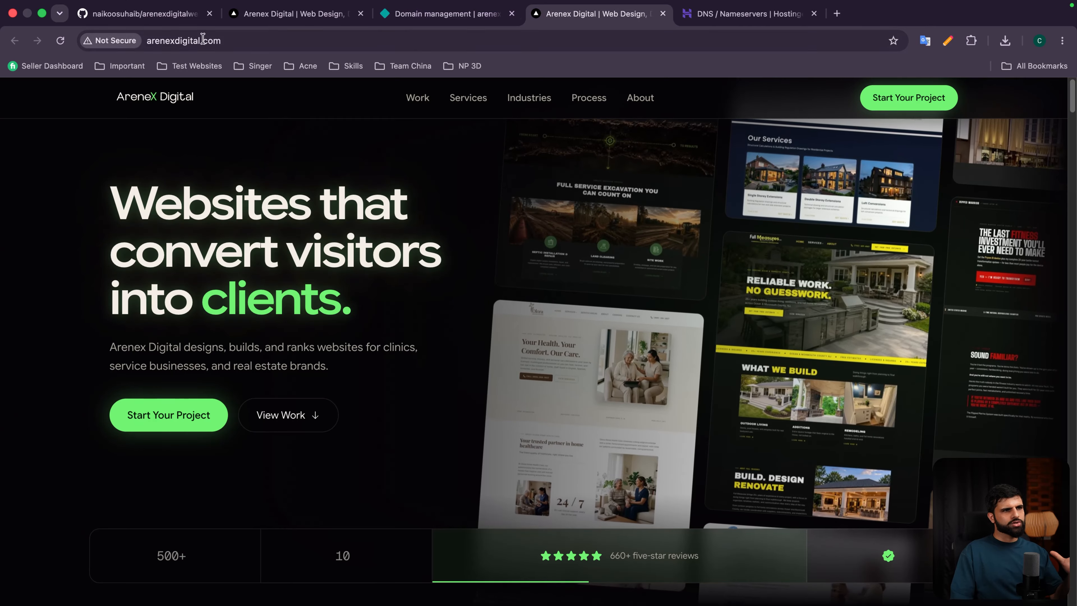
left_click(441, 14)
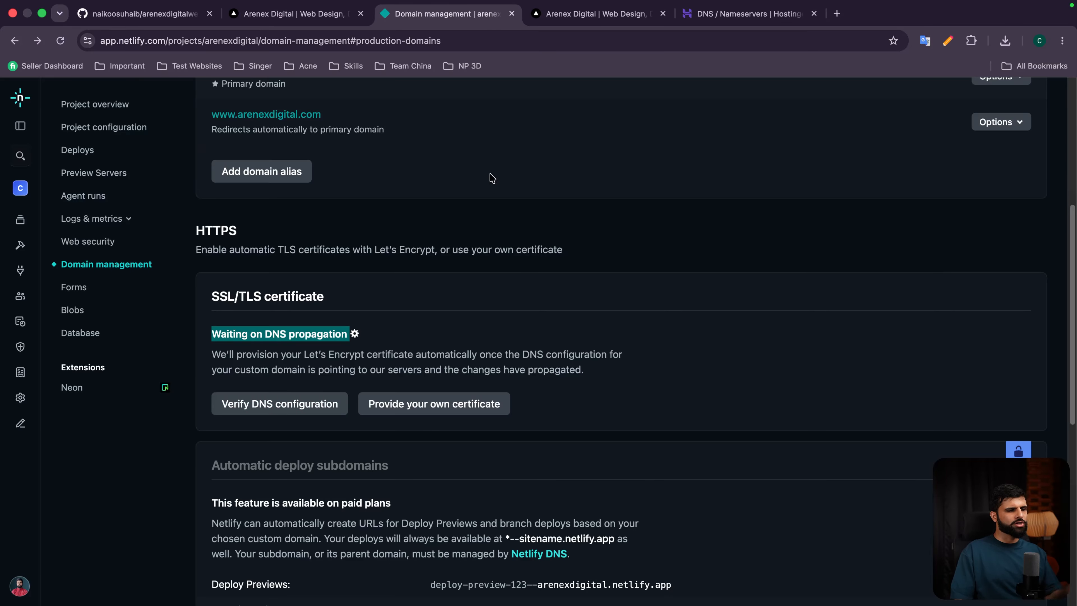
left_click(594, 13)
scroll(480, 251, "down", 15)
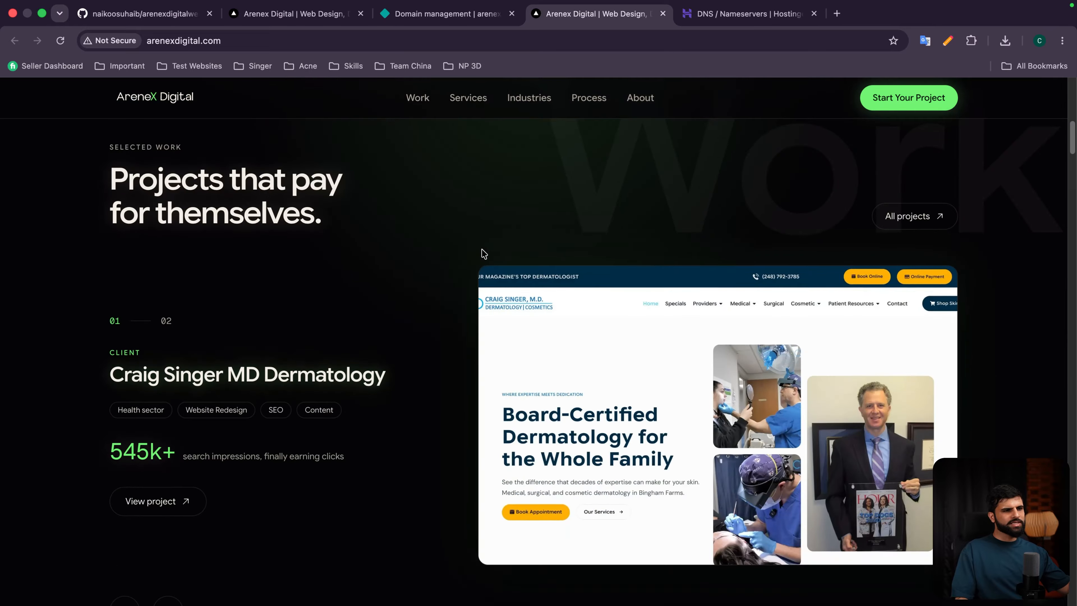
scroll(481, 252, "down", 10)
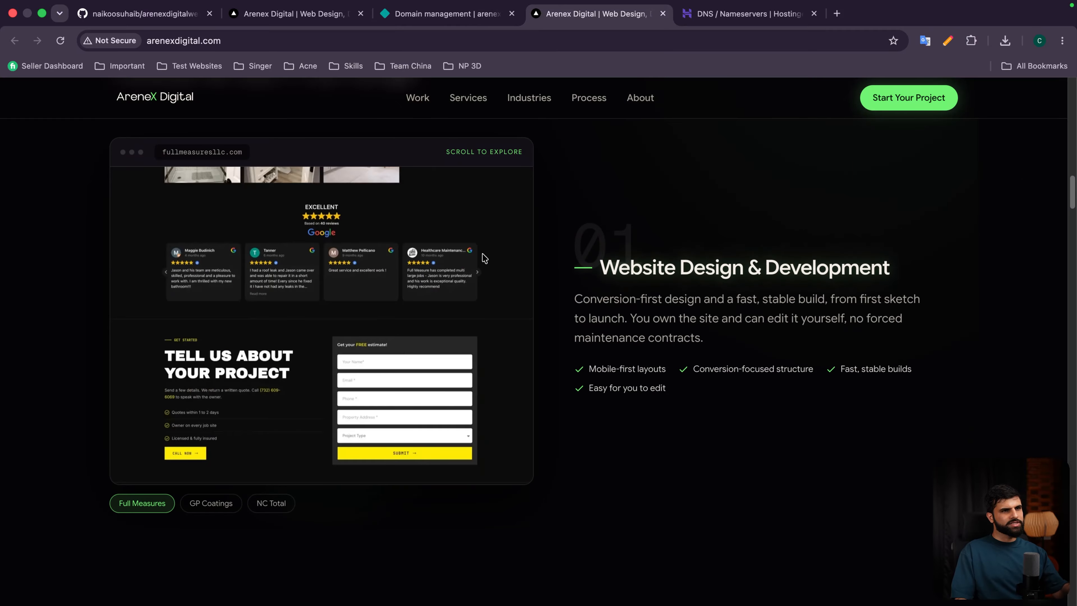
left_click(750, 14)
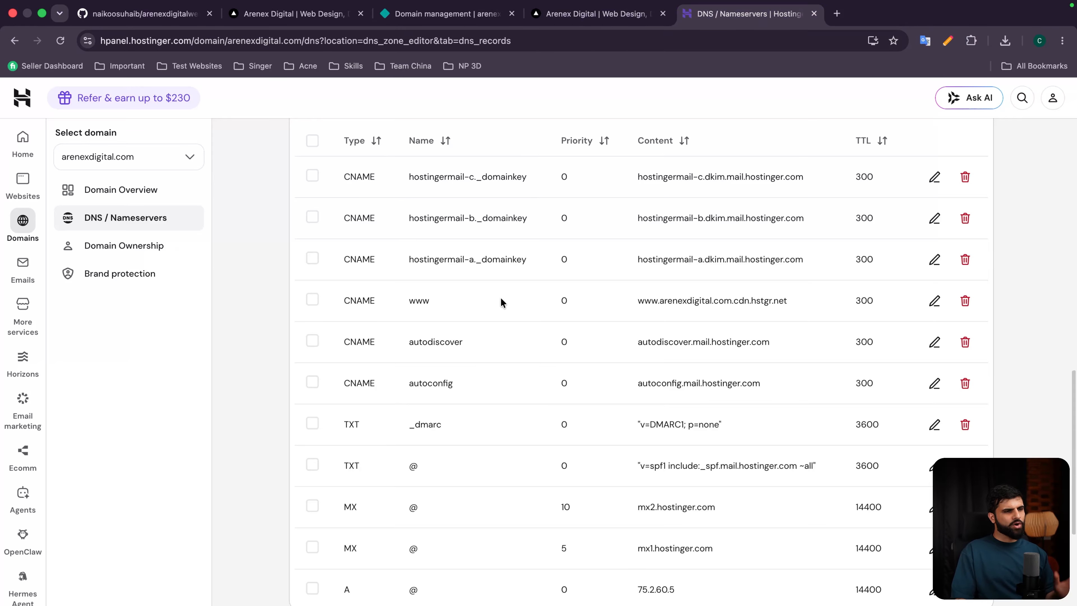
Step: Scroll Netlify's domain management to review arenexdigital.com as primary and the www redirect
scroll(503, 299, "up", 5)
scroll(502, 301, "down", 8)
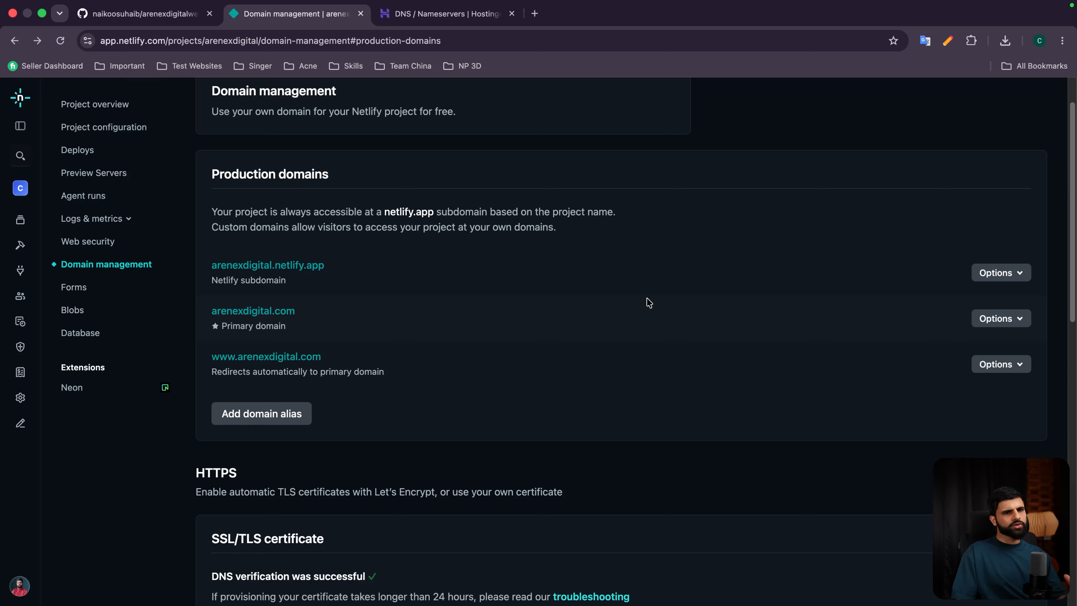
Step: Set up Netlify DNS for arenexdigital.com, adding the domain to get its four nsone name servers
left_click(1004, 321)
left_click(938, 398)
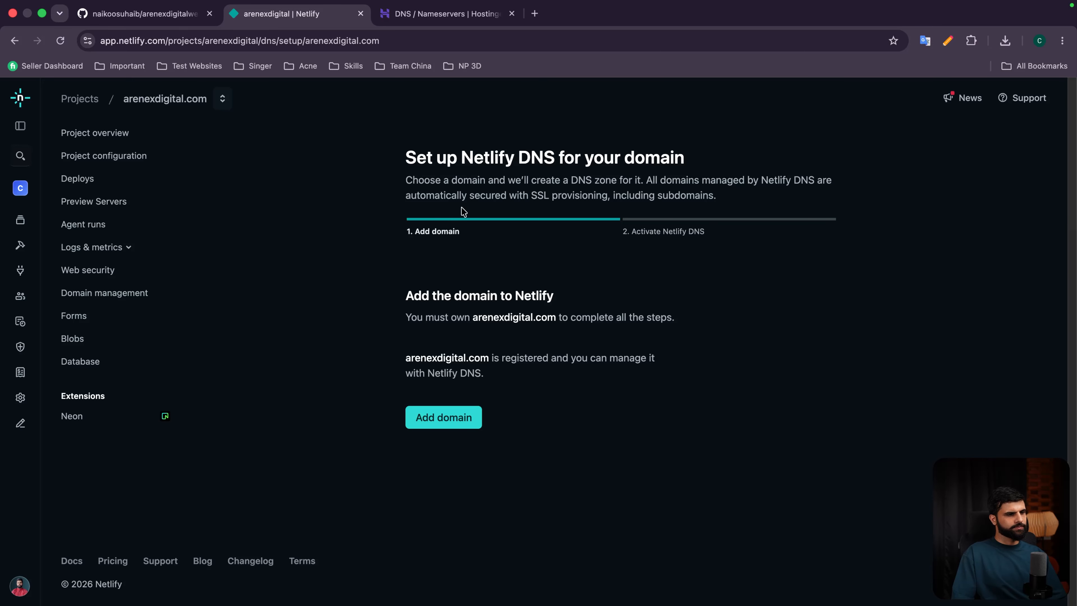
left_click(453, 425)
scroll(481, 298, "down", 2)
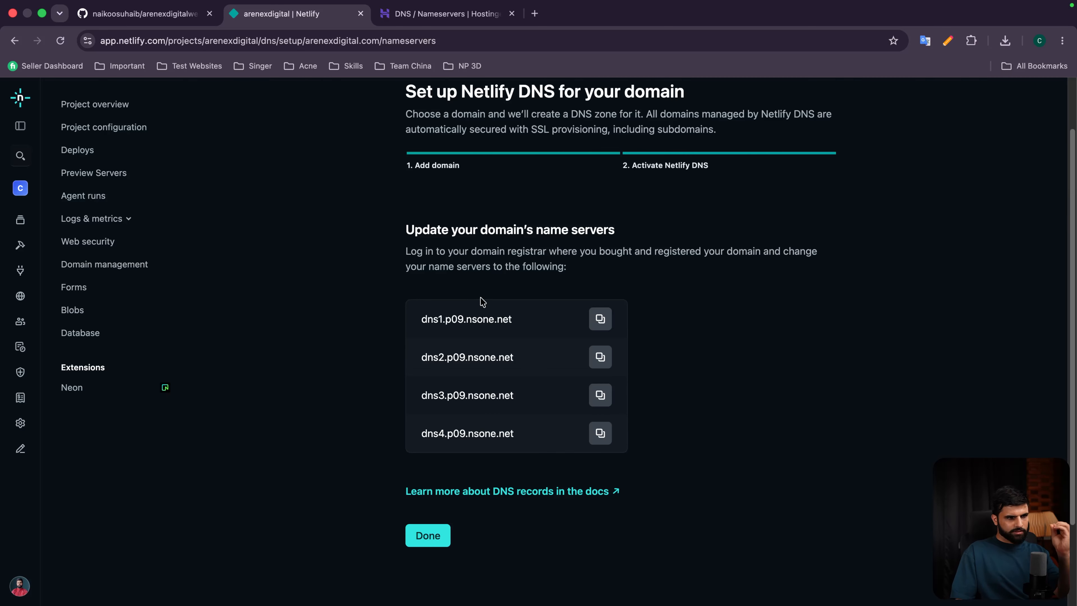
left_click(443, 14)
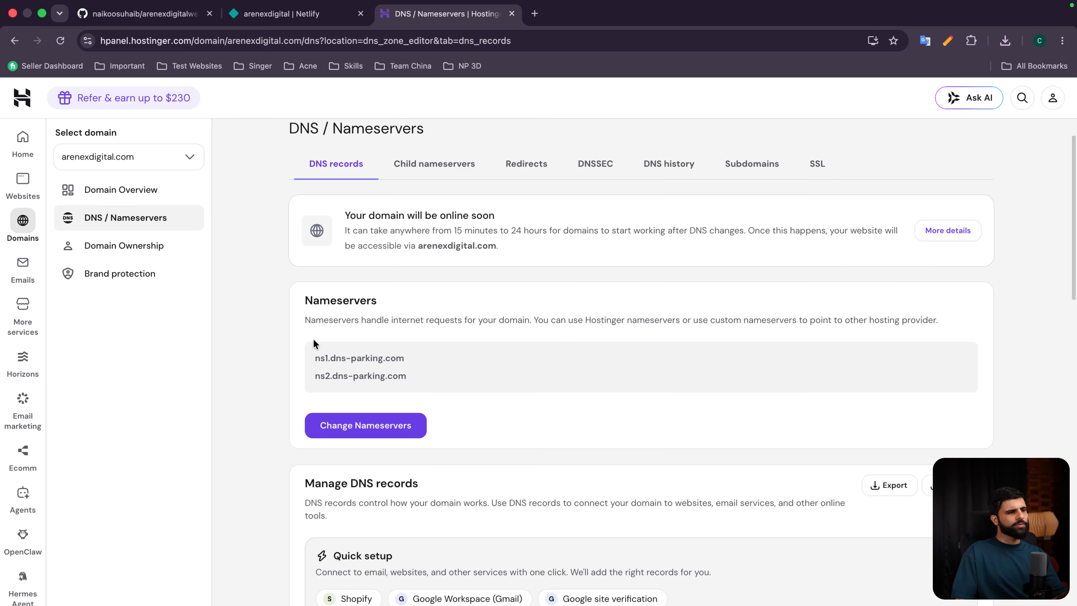
Step: Switch the Hostinger domain from its parking nameservers to custom nameservers
left_click_drag(307, 356, 407, 378)
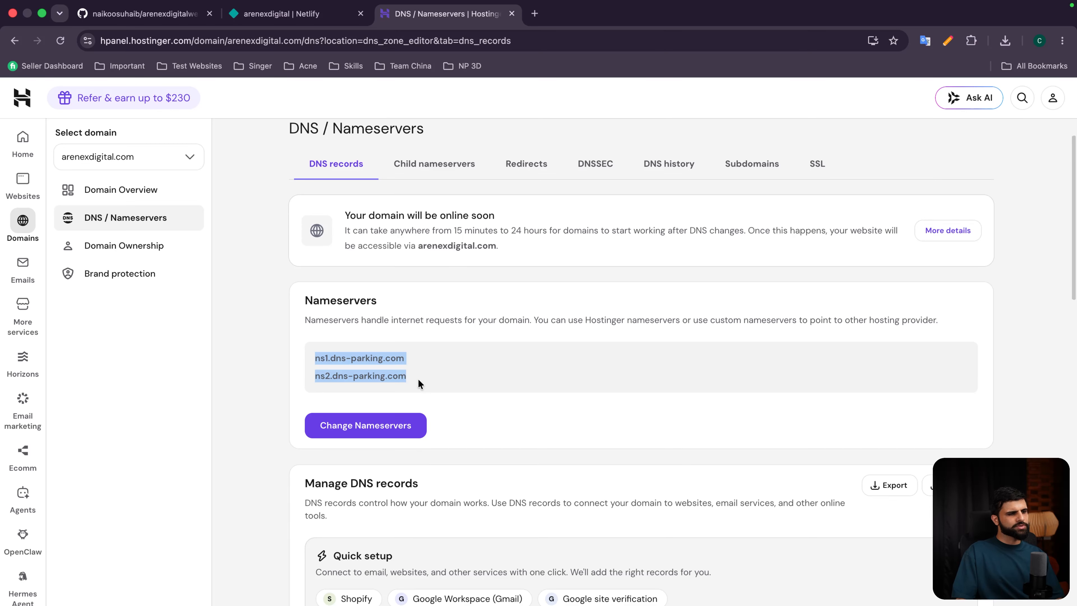
left_click(400, 425)
scroll(369, 450, "down", 1)
left_click(364, 433)
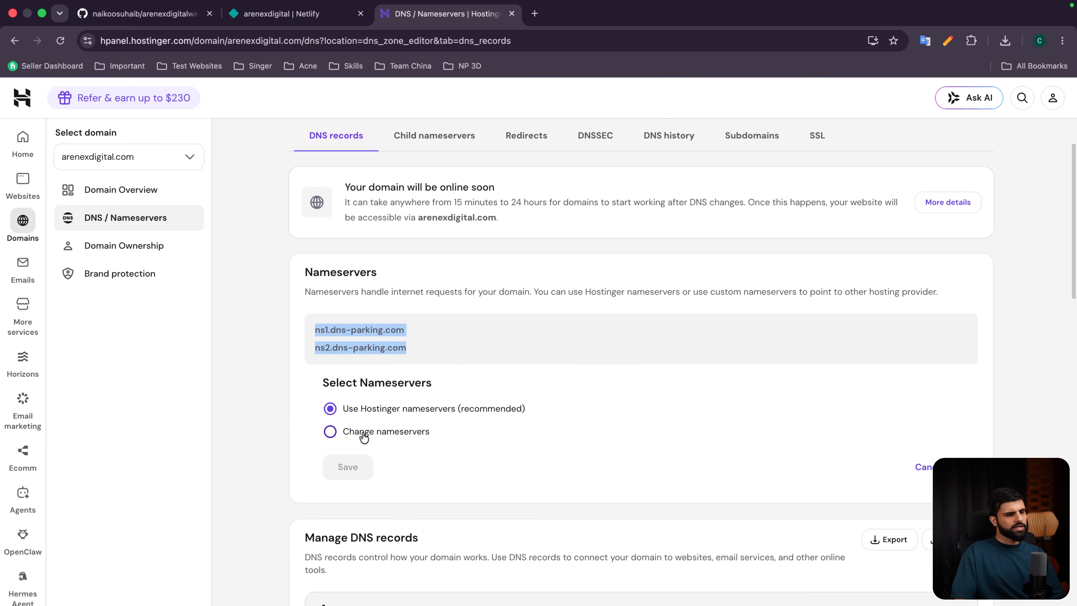
scroll(363, 407, "down", 3)
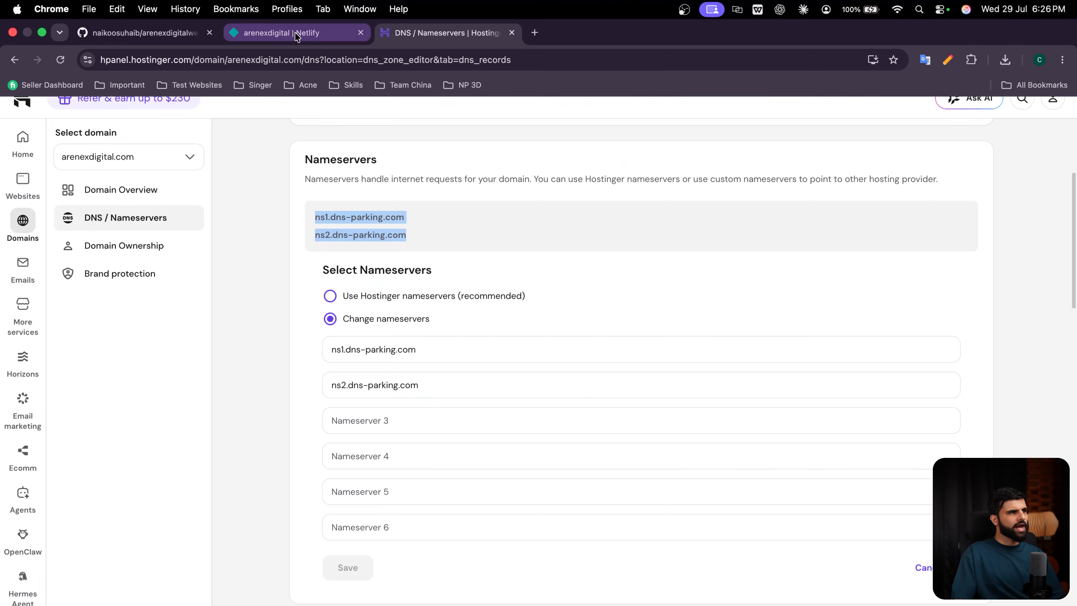
Step: Copy Netlify's first and second nsone name servers into Hostinger's nameserver fields 1 and 2
left_click(281, 14)
left_click(596, 325)
left_click(442, 13)
triple_click(421, 358)
type("dns1.p09.nsone.net")
left_click(313, 13)
left_click(603, 359)
left_click(432, 13)
triple_click(424, 385)
type("dns2.p09.nsone.net")
Step: Fill Hostinger's nameserver fields 3 and 4 with Netlify's third and fourth nsone name servers
left_click(282, 13)
left_click(600, 395)
left_click(441, 14)
left_click(412, 421)
left_click(282, 14)
left_click(600, 433)
left_click(442, 14)
left_click(411, 456)
type("dns4.p09.nsone.net")
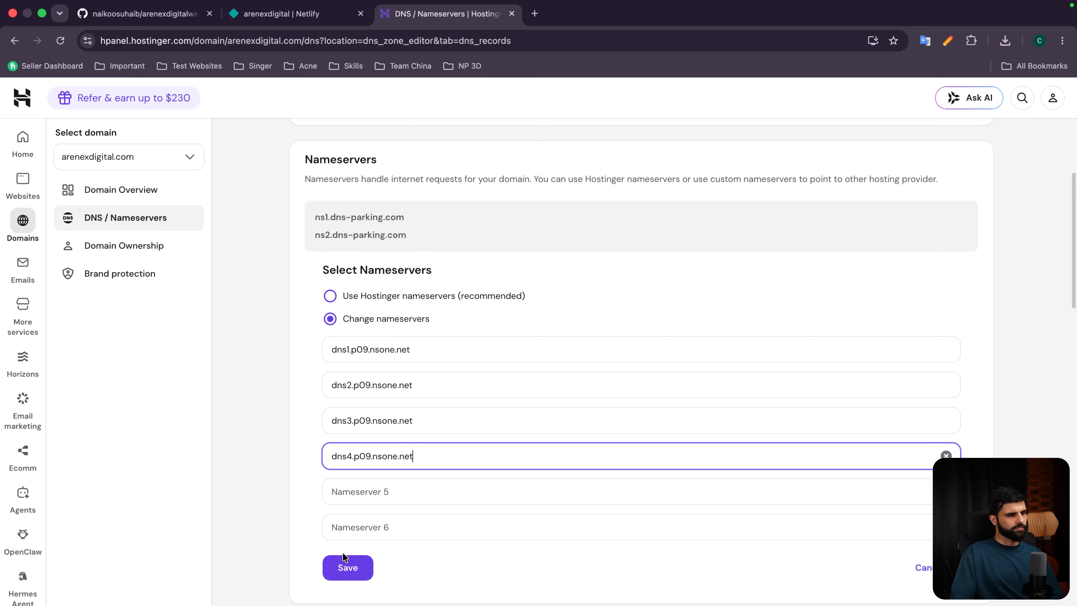
Step: Save the four new nameservers in Hostinger and finish the Netlify DNS setup
left_click(346, 568)
left_click(654, 452)
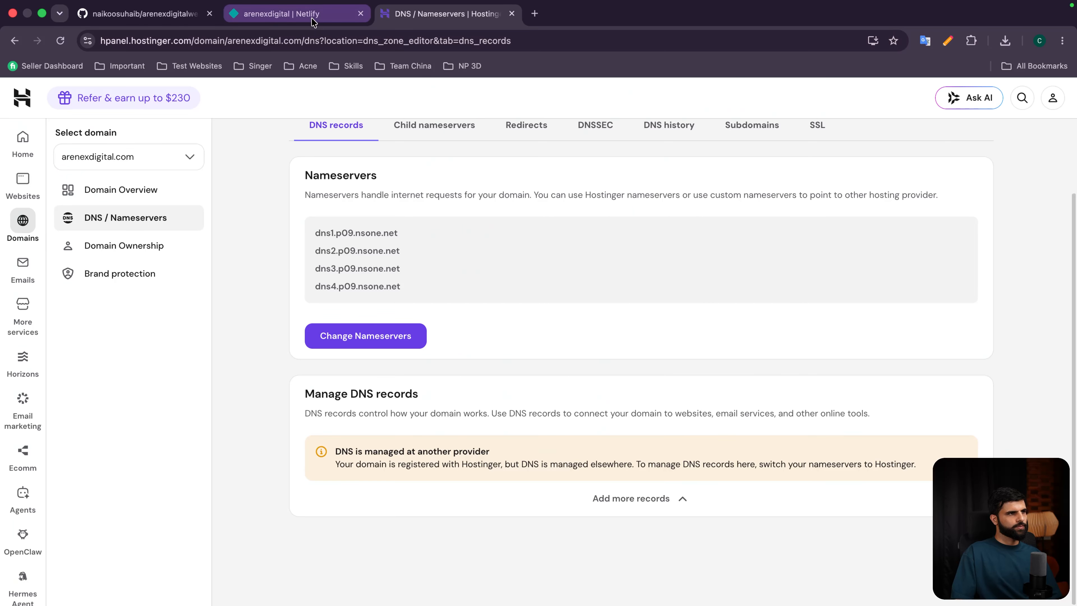
left_click(292, 13)
left_click(428, 535)
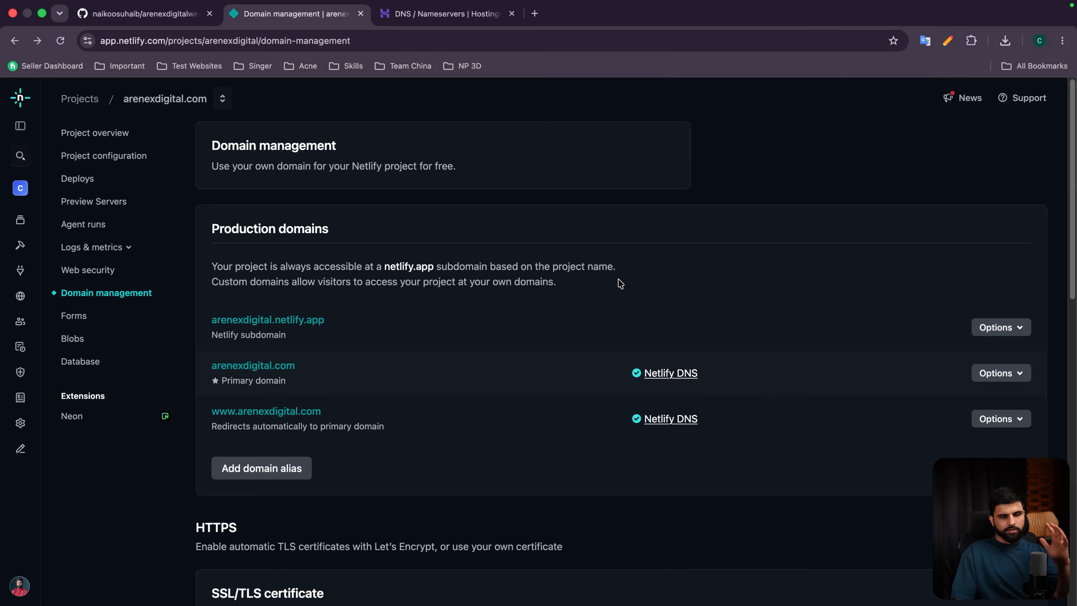
Step: Open the DNS panel for arenexdigital.com, showing its two NETLIFY records
left_click(1001, 373)
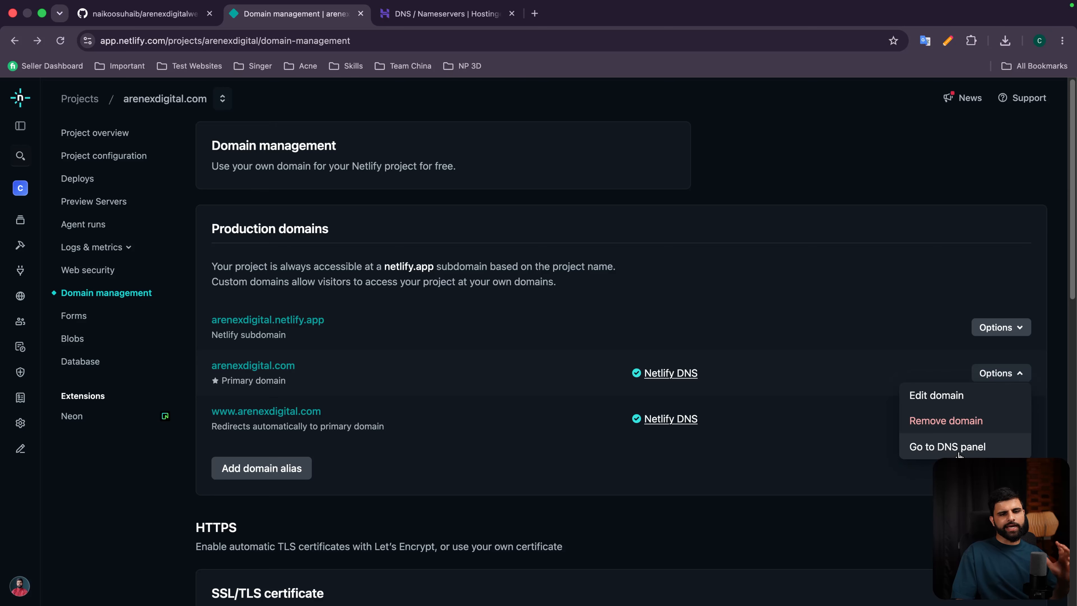
left_click(947, 446)
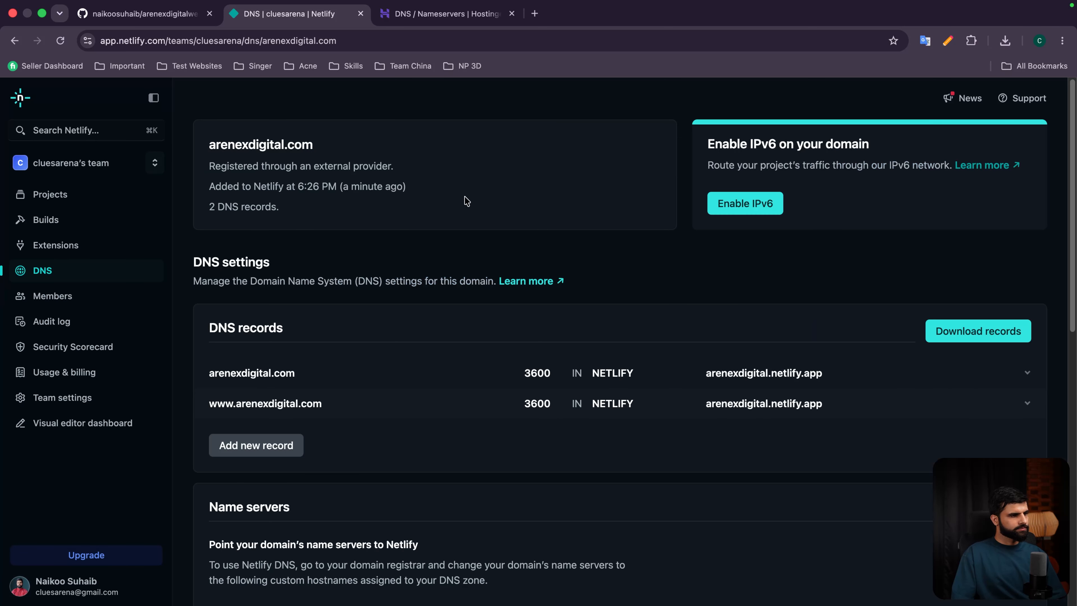
scroll(465, 204, "down", 1)
Step: Review Hostinger's DNS records, including the mx2.hostinger.com mail record
key("ctrl+Tab")
scroll(442, 284, "up", 3)
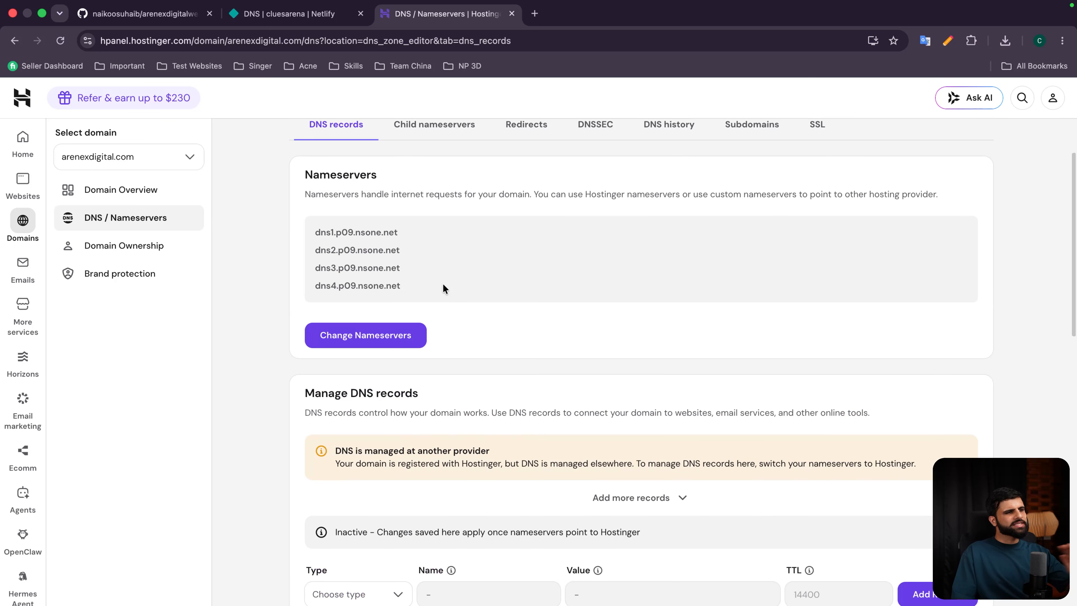
scroll(451, 295, "down", 10)
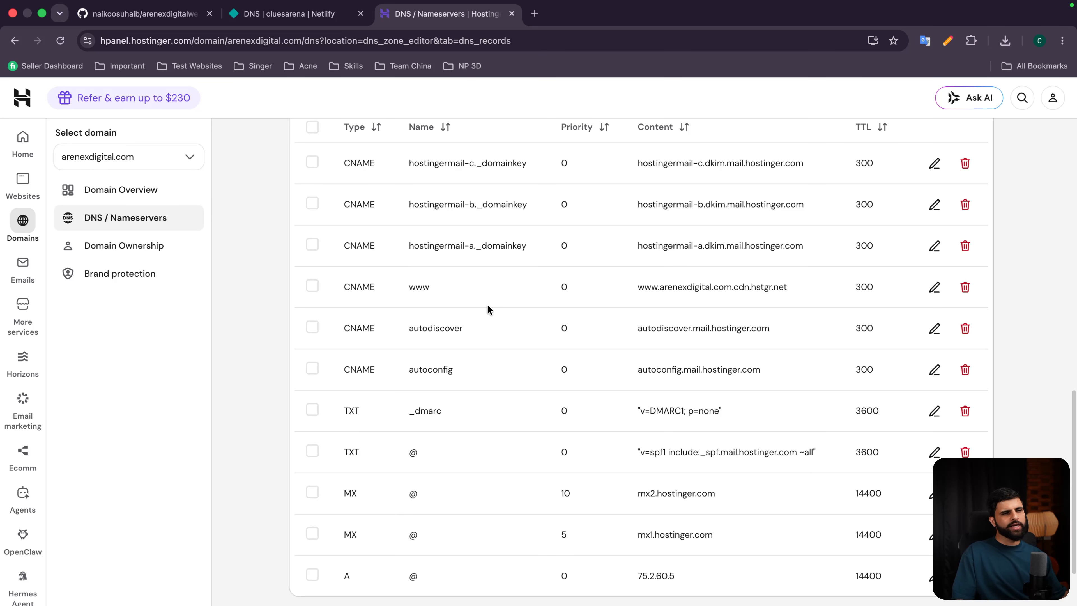
scroll(545, 364, "down", 2)
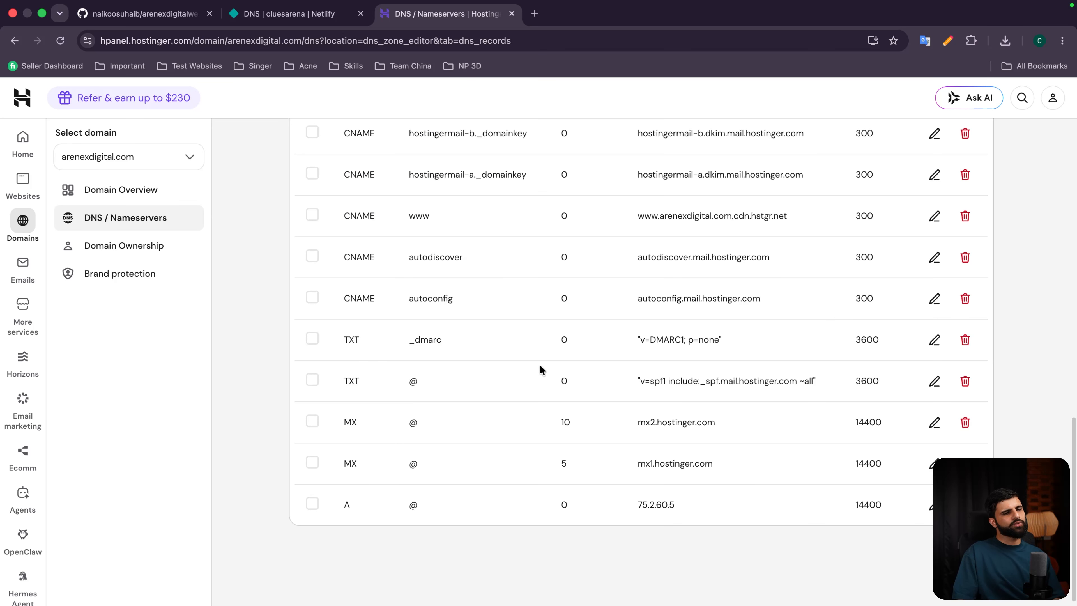
double_click(687, 418)
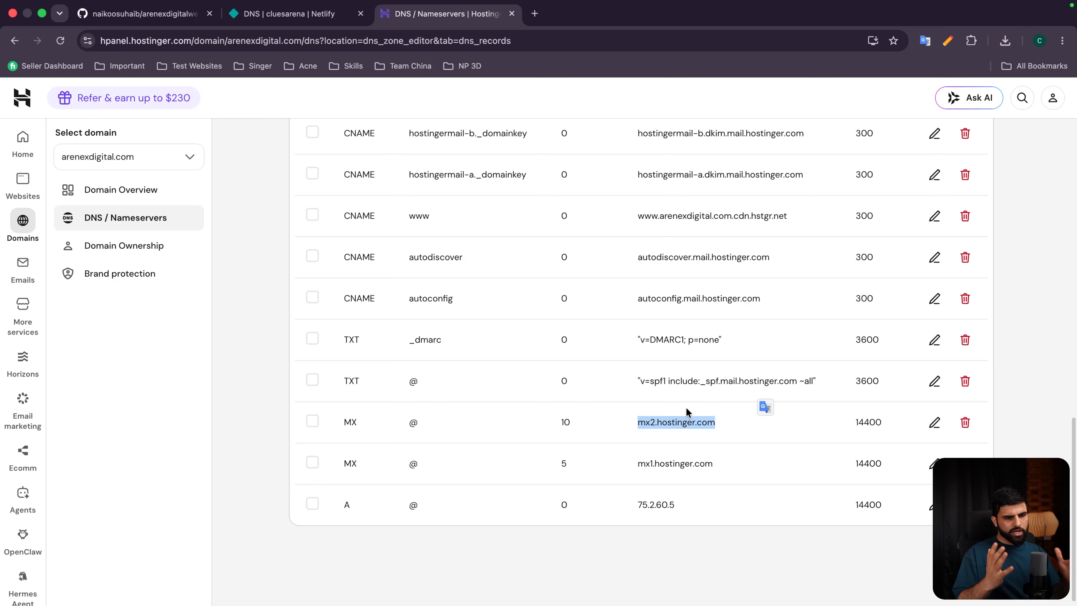
left_click(663, 463)
Step: Start a new DNS record in the Netlify zone and show the record type options
left_click(260, 15)
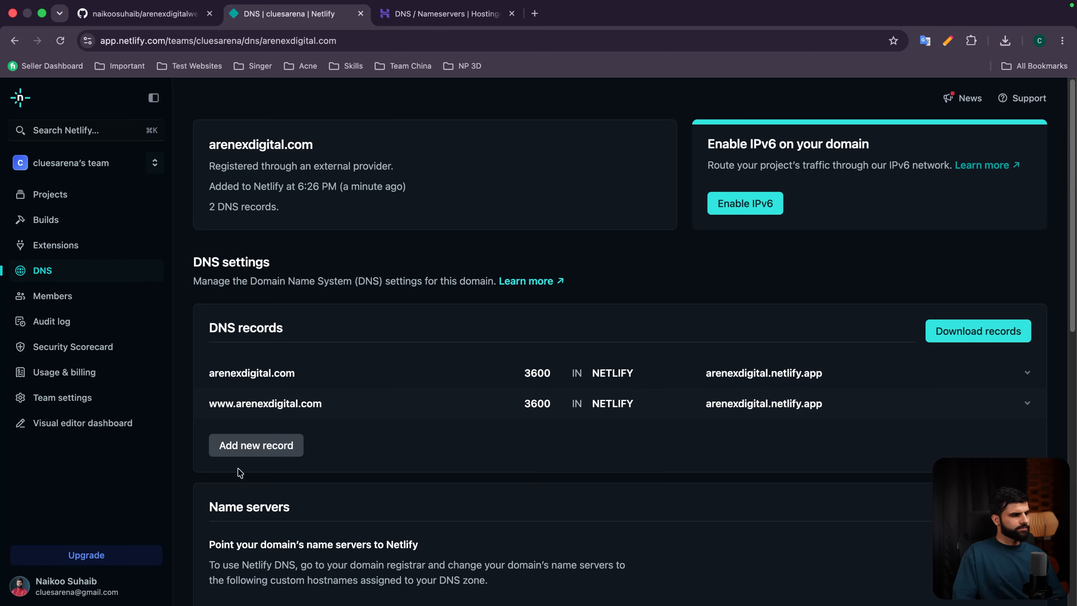
left_click(243, 446)
left_click(403, 248)
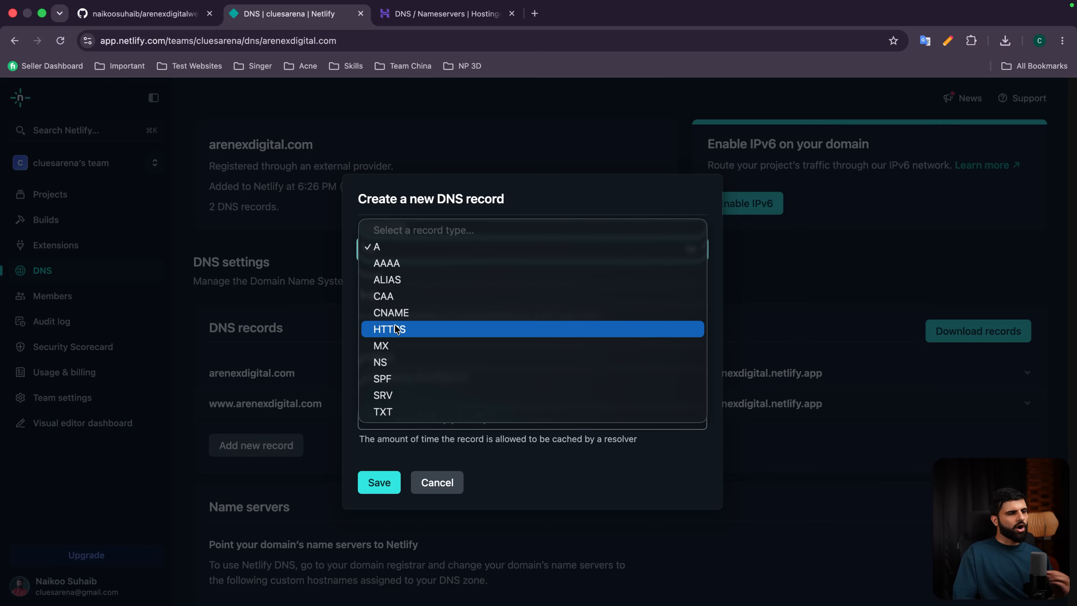
Step: Dismiss the record type list, leaving the new DNS record unsaved
left_click(426, 14)
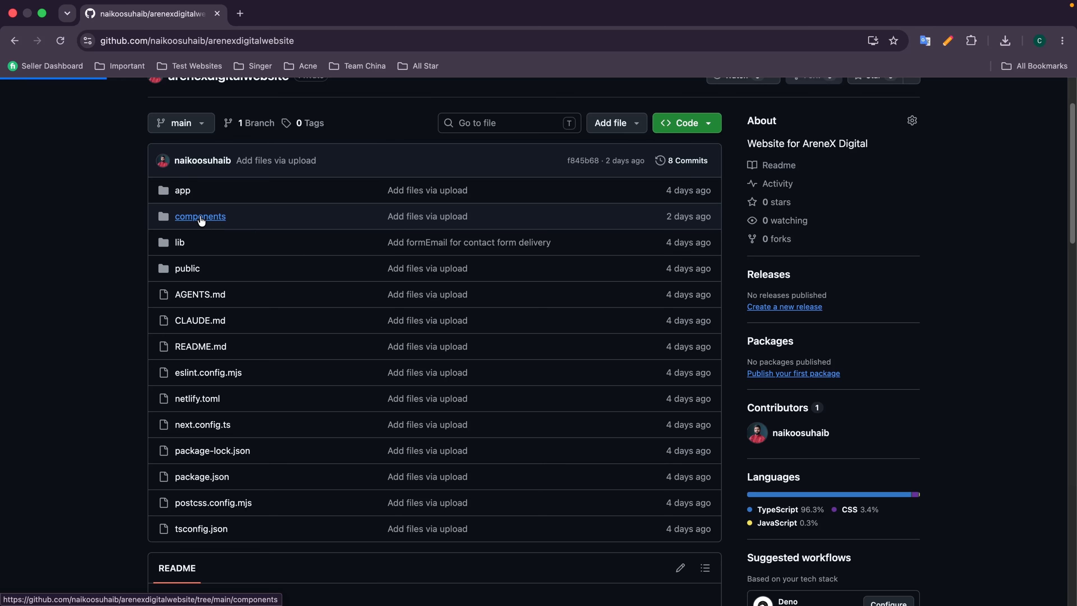
Step: Browse the repository's components folder and compare it with the live site's 500+ stat
left_click(233, 226)
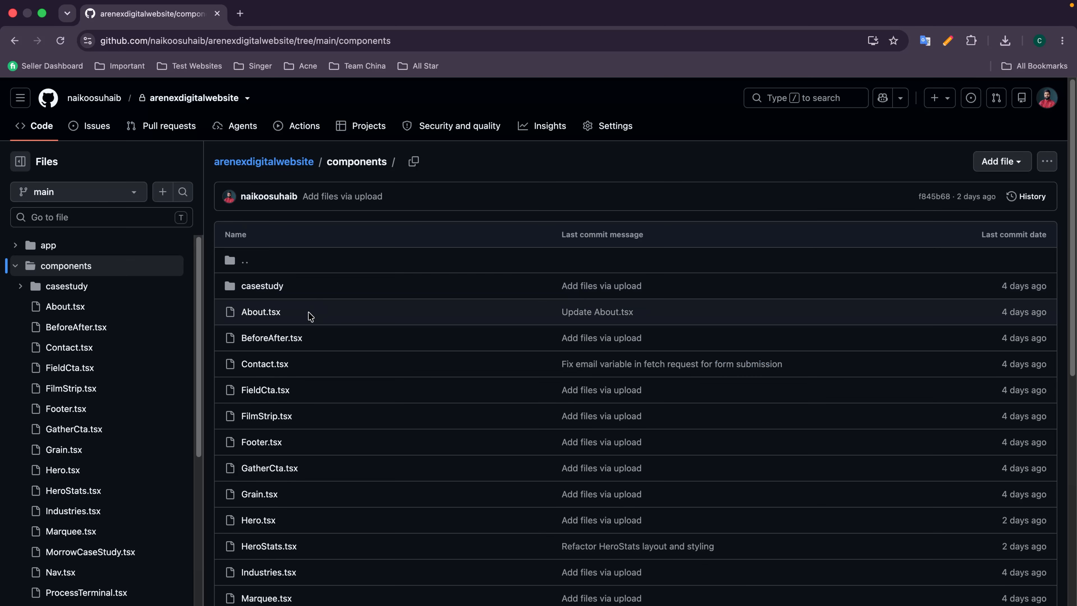
scroll(309, 316, "down", 1)
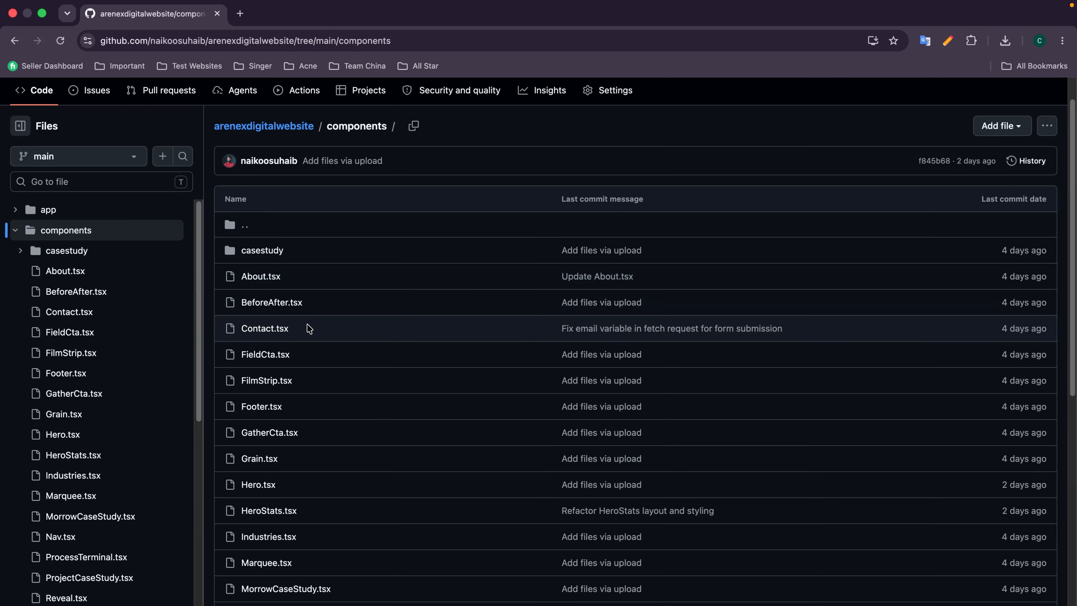
scroll(309, 328, "down", 2)
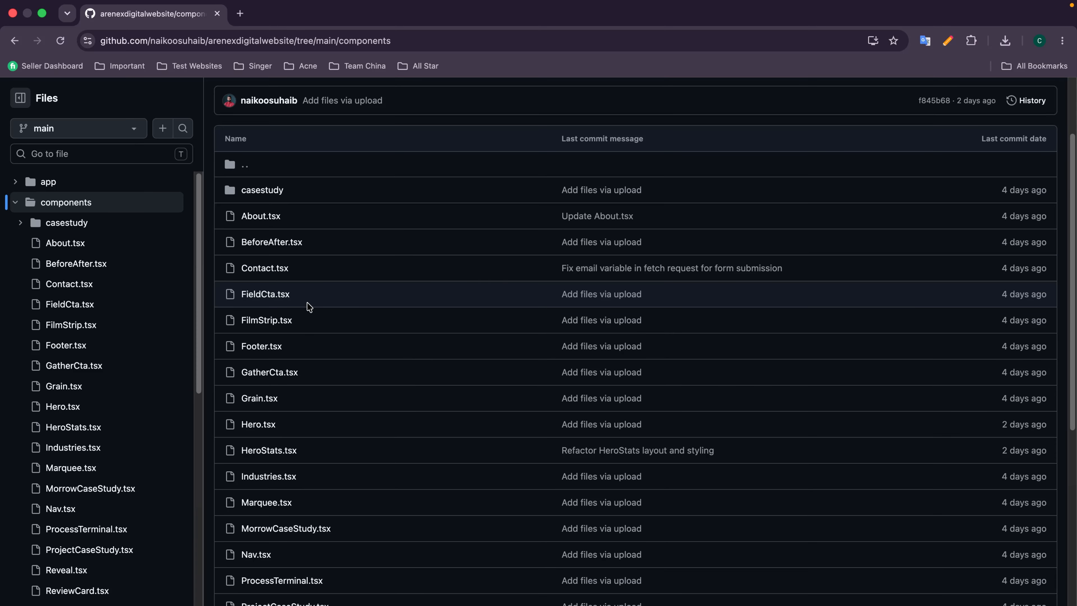
scroll(309, 307, "down", 1)
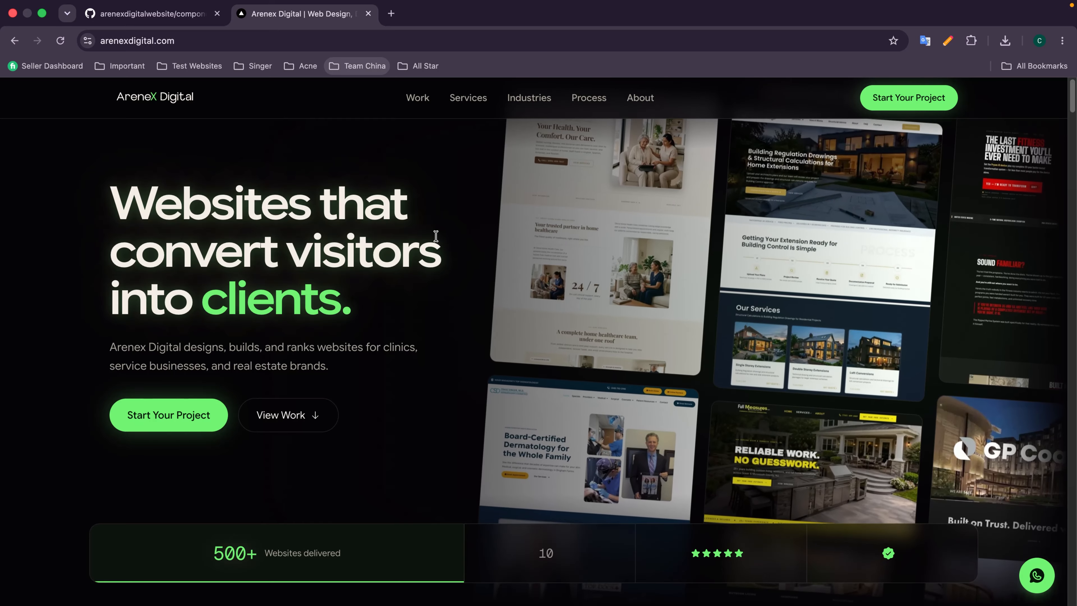
left_click(174, 14)
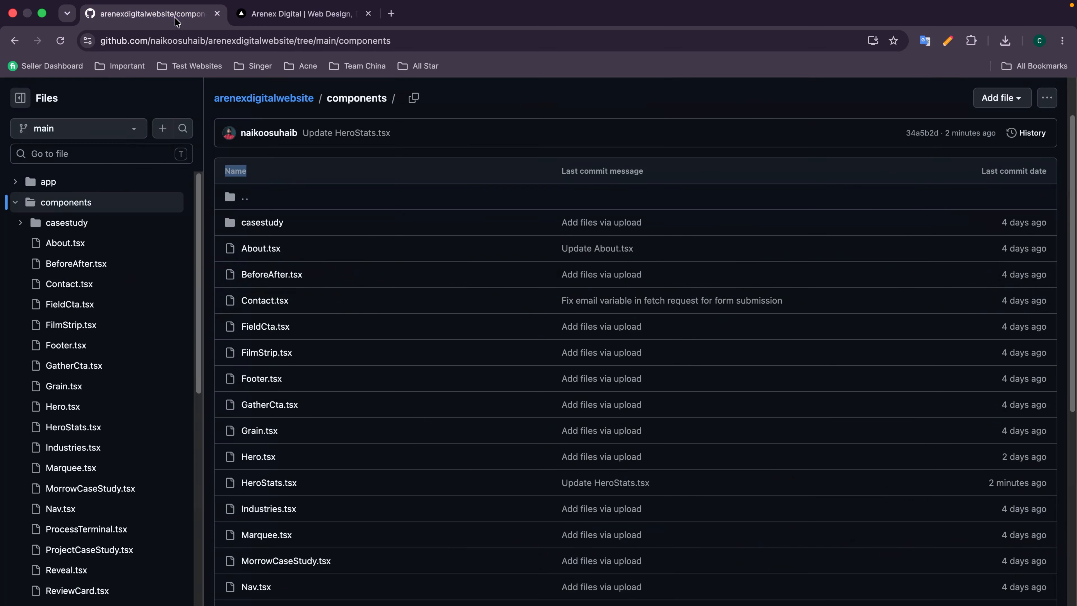
scroll(280, 381, "down", 1)
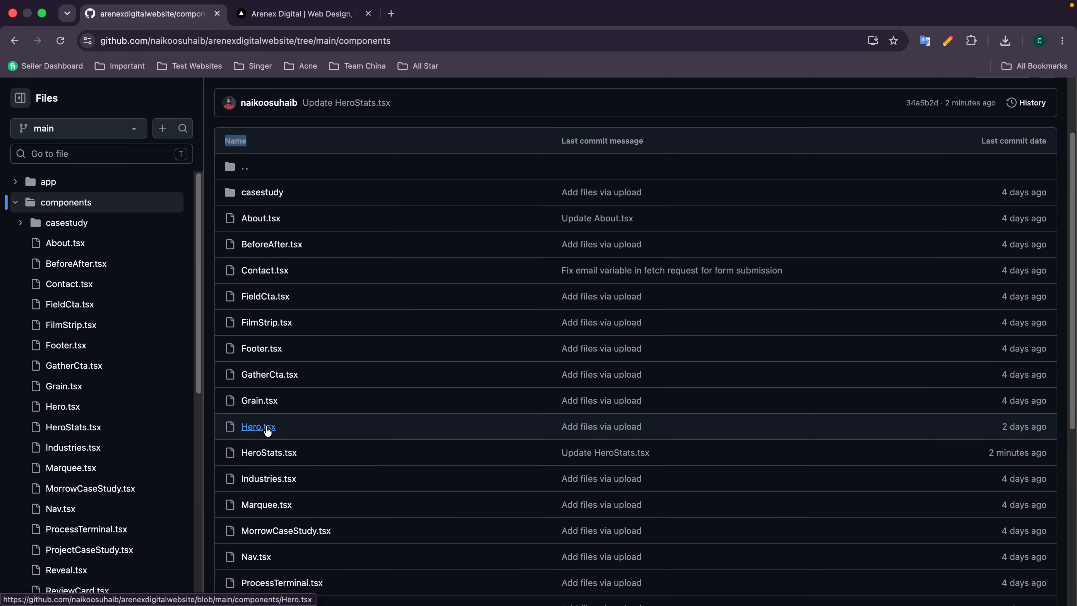
left_click(301, 13)
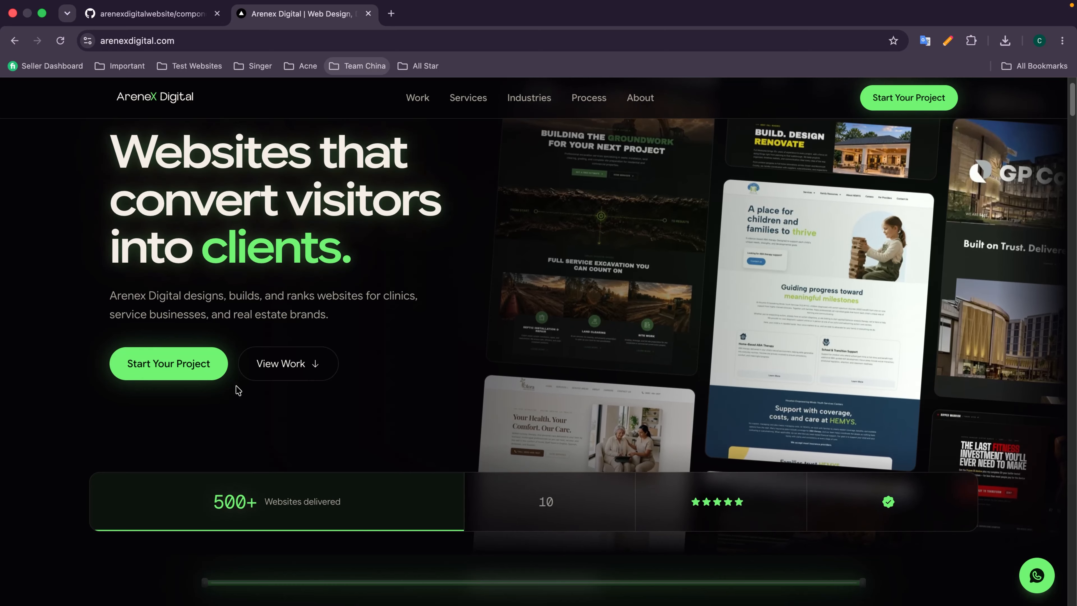
left_click(153, 13)
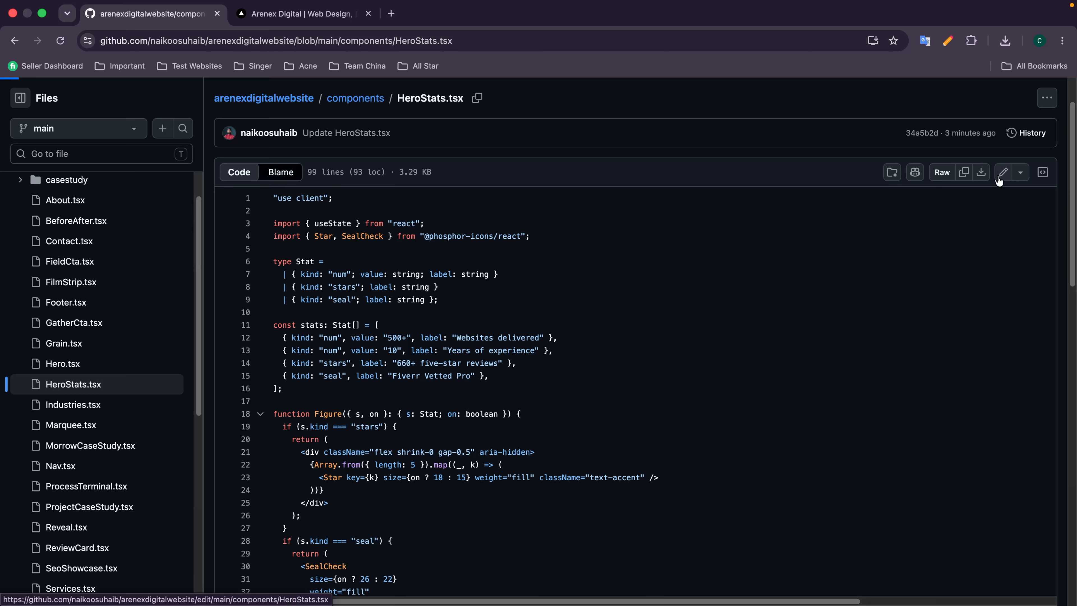
Step: Change the Websites delivered value in HeroStats.tsx from 500+ to 550+
left_click(987, 172)
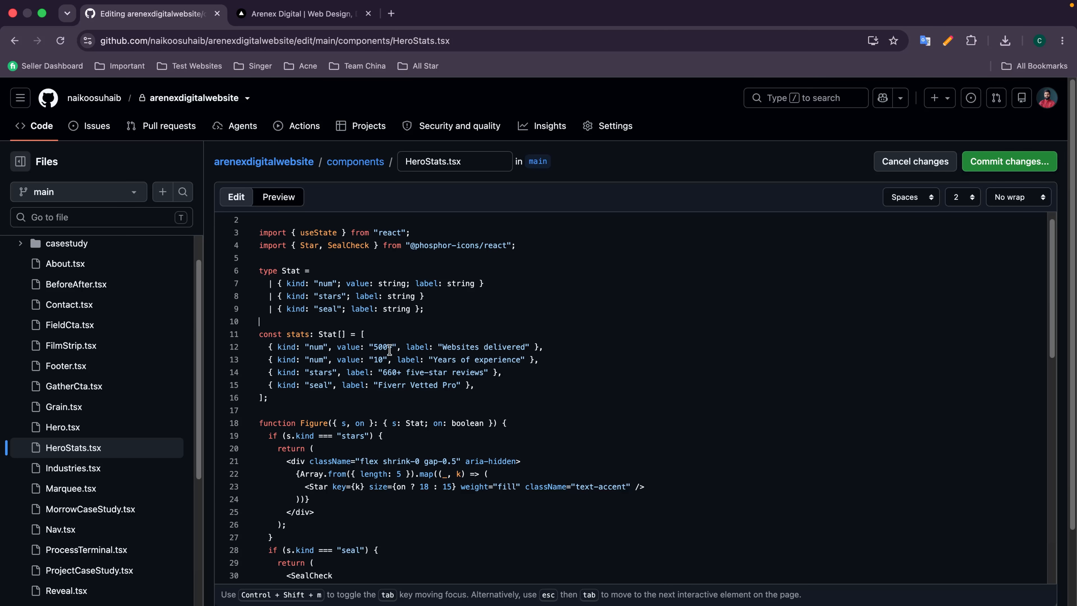
left_click(382, 347)
key("BackSpace")
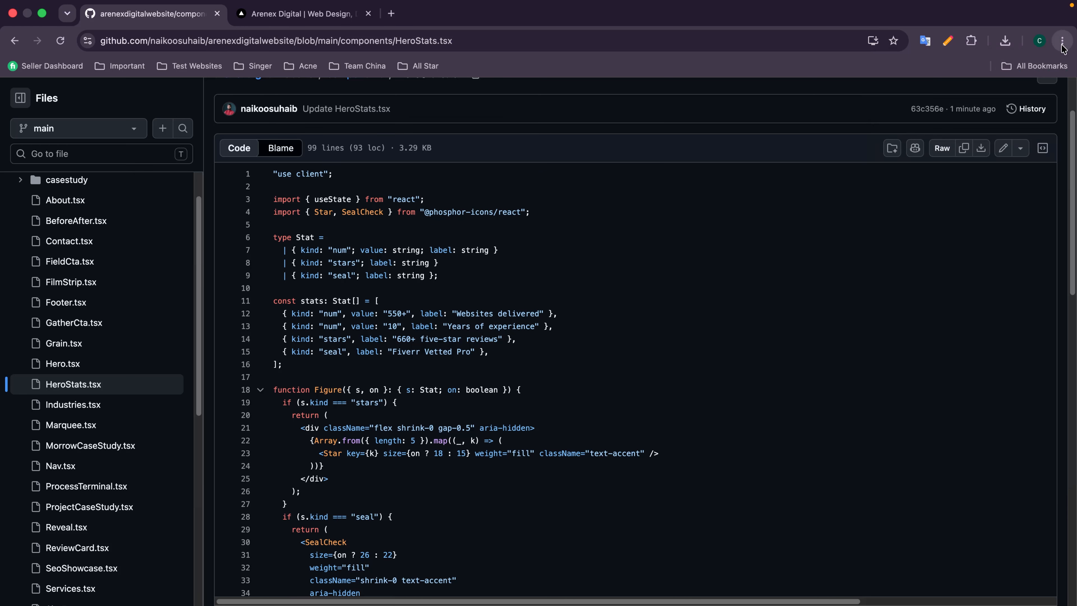
Step: Load arenexdigital.com in a new incognito window to check the live site
left_click(1062, 41)
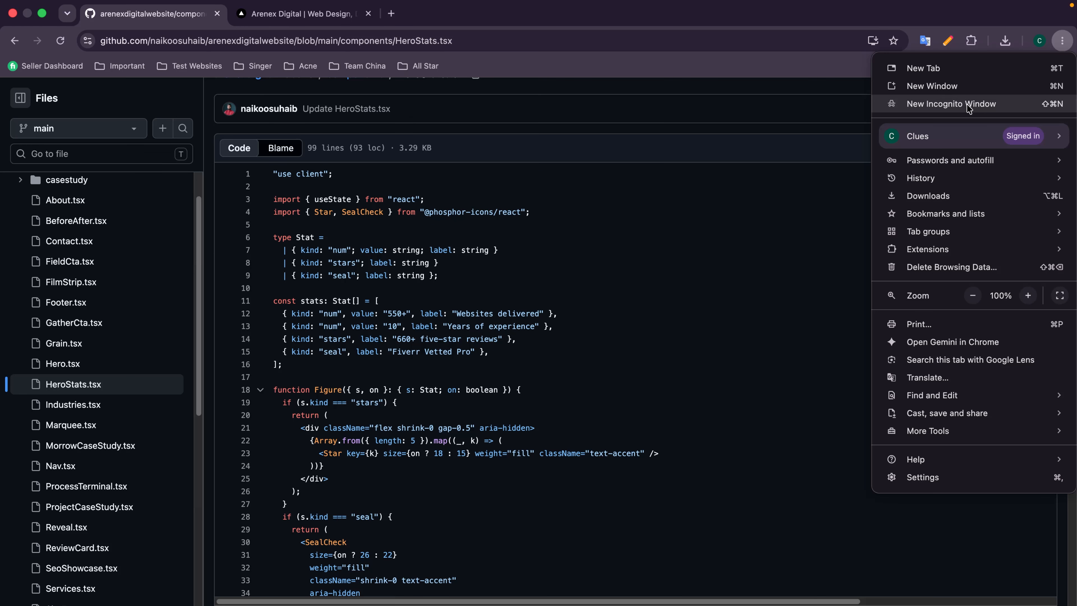
left_click(969, 106)
type("are")
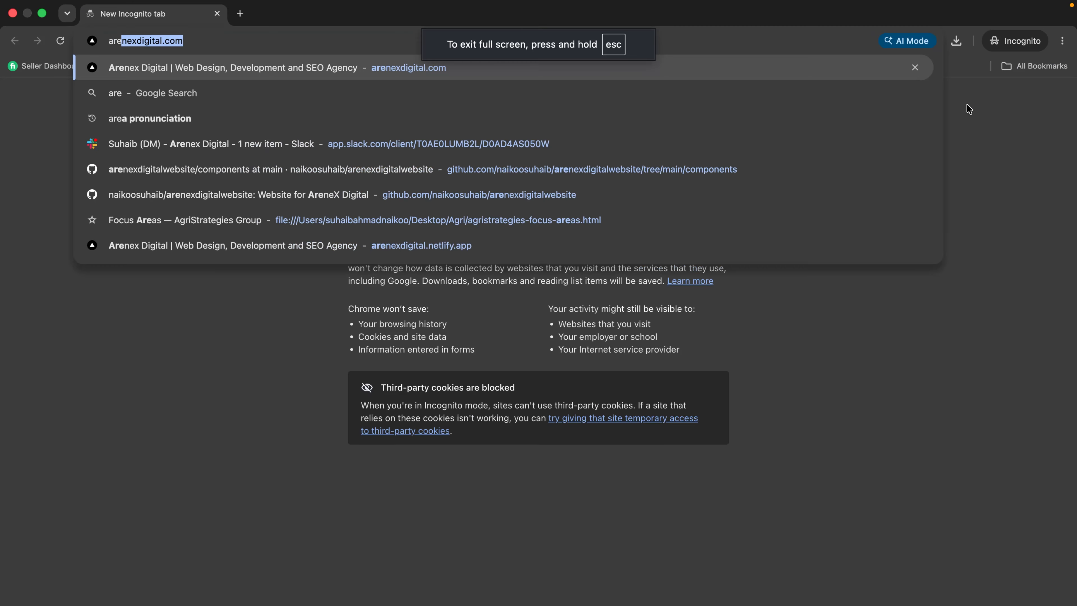
key("Return")
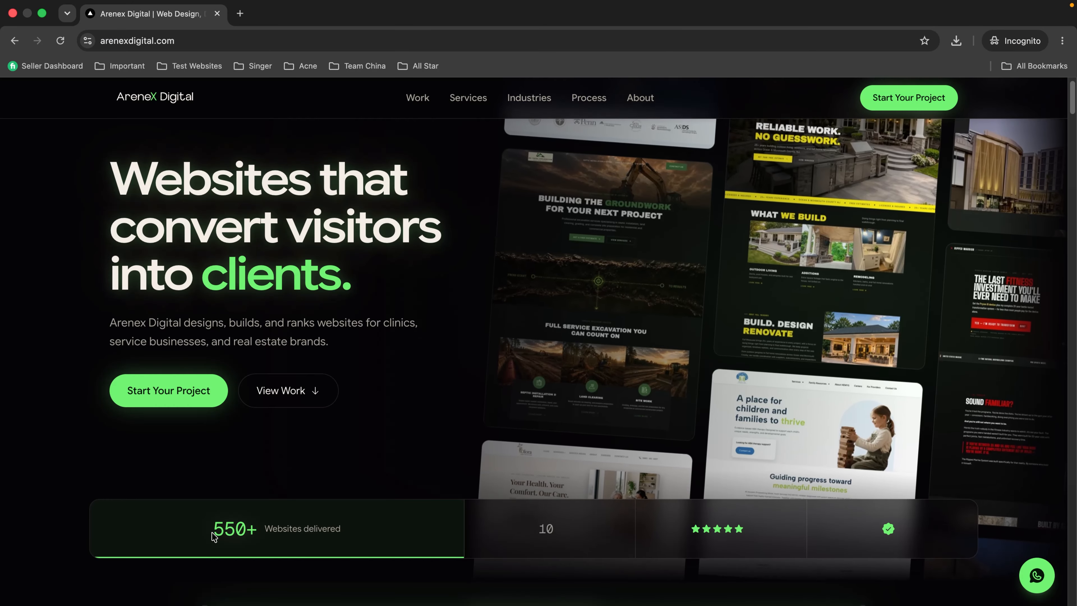